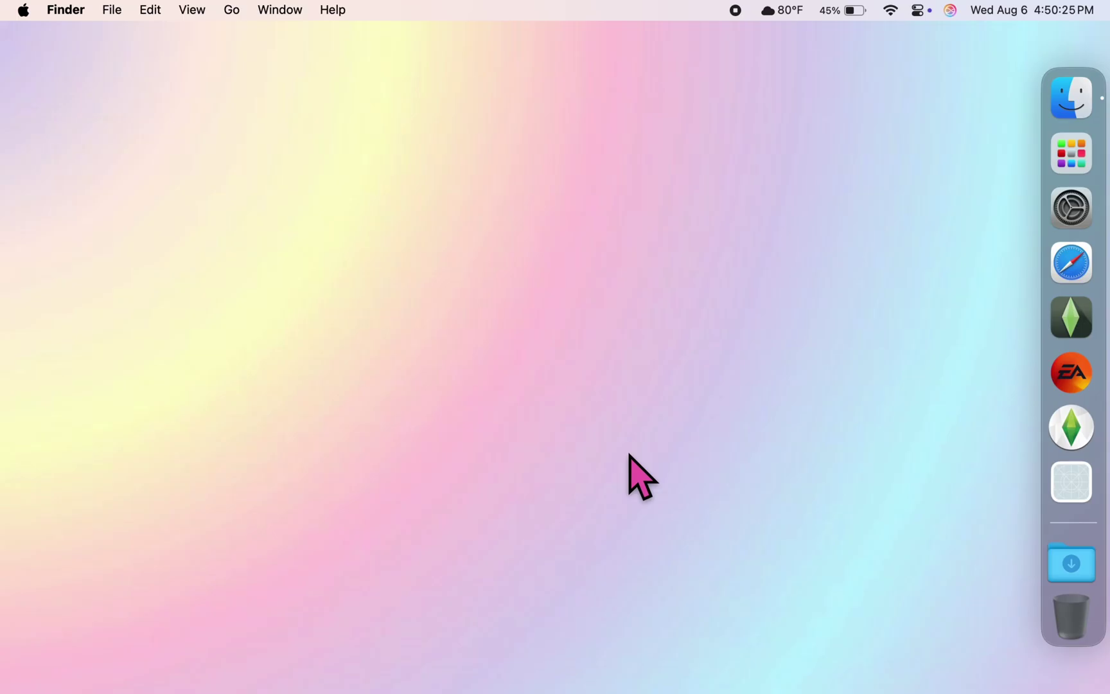
Open Google in Safari and search for "sims 4 tray importer mac".
left_click(1054, 283)
type("g")
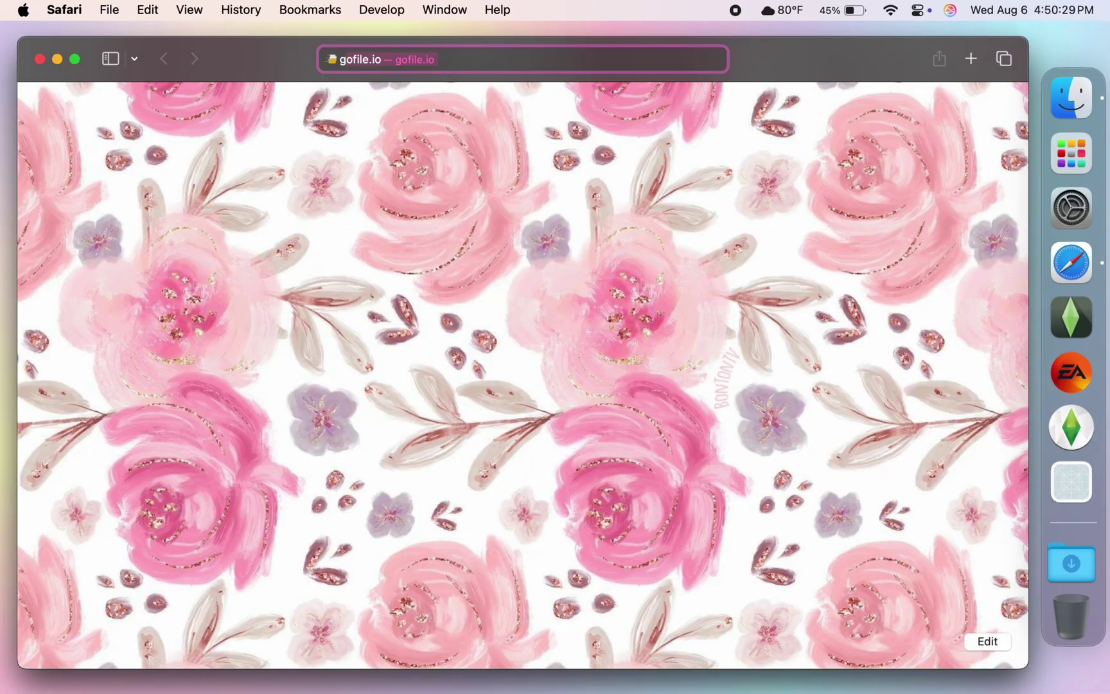
type("oog")
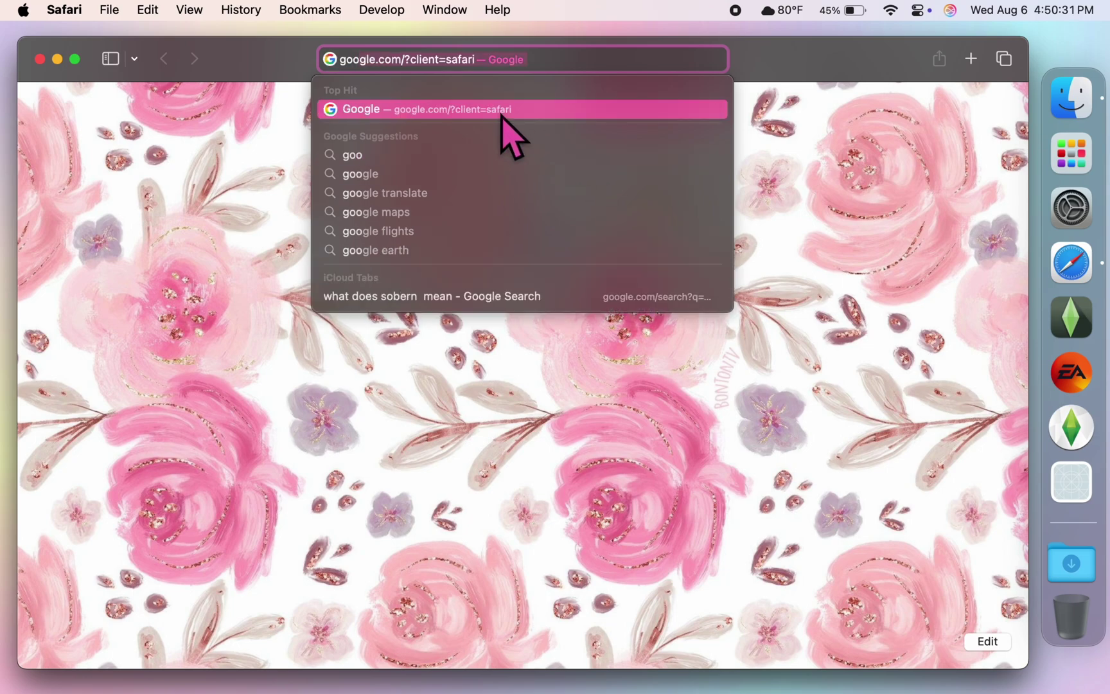
left_click(503, 110)
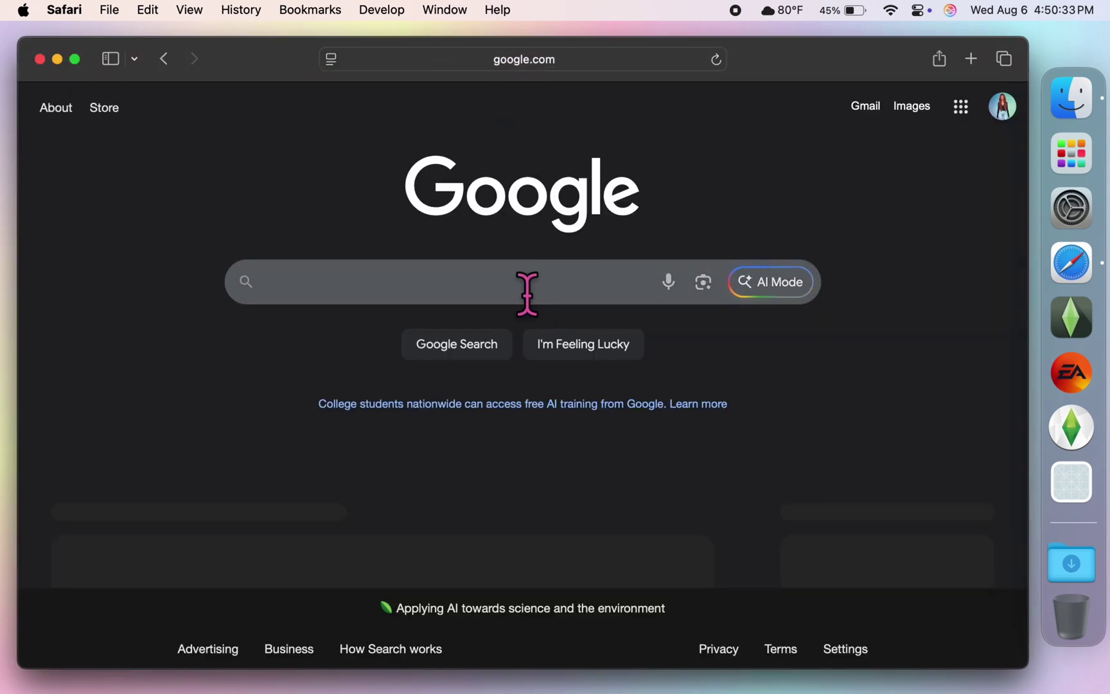
type("sims 4")
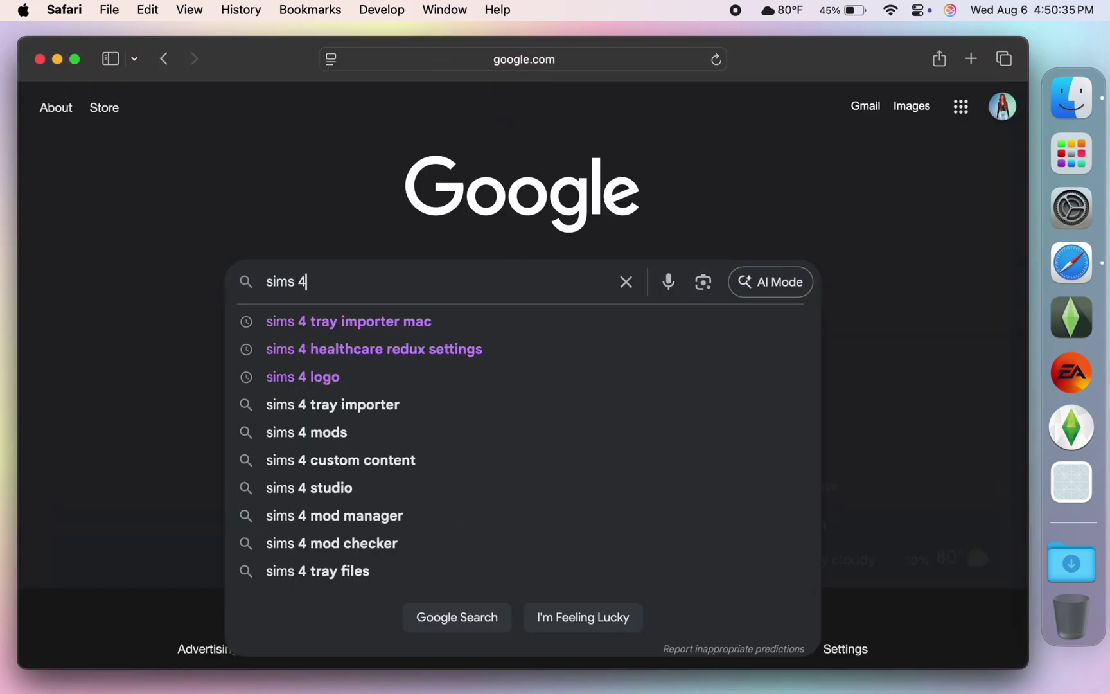
left_click(432, 321)
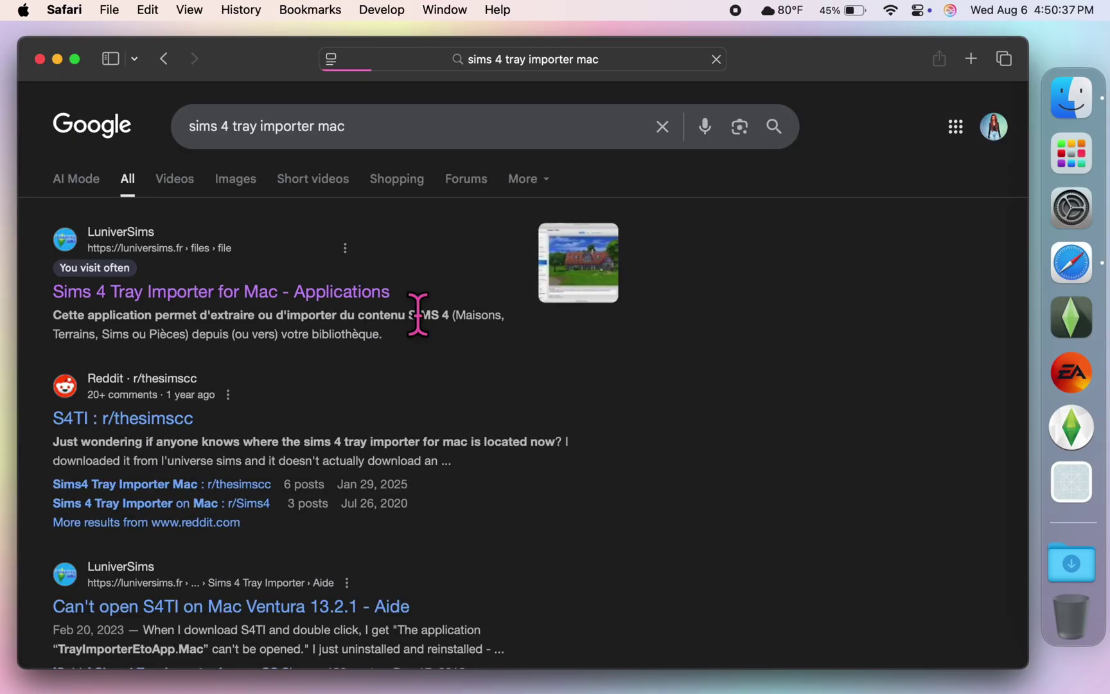
Open the LuniverSims page for Sims 4 Tray Importer for Mac and follow its link to the S4TI 1.25.3.0 (12 mars) announcement.
left_click(300, 297)
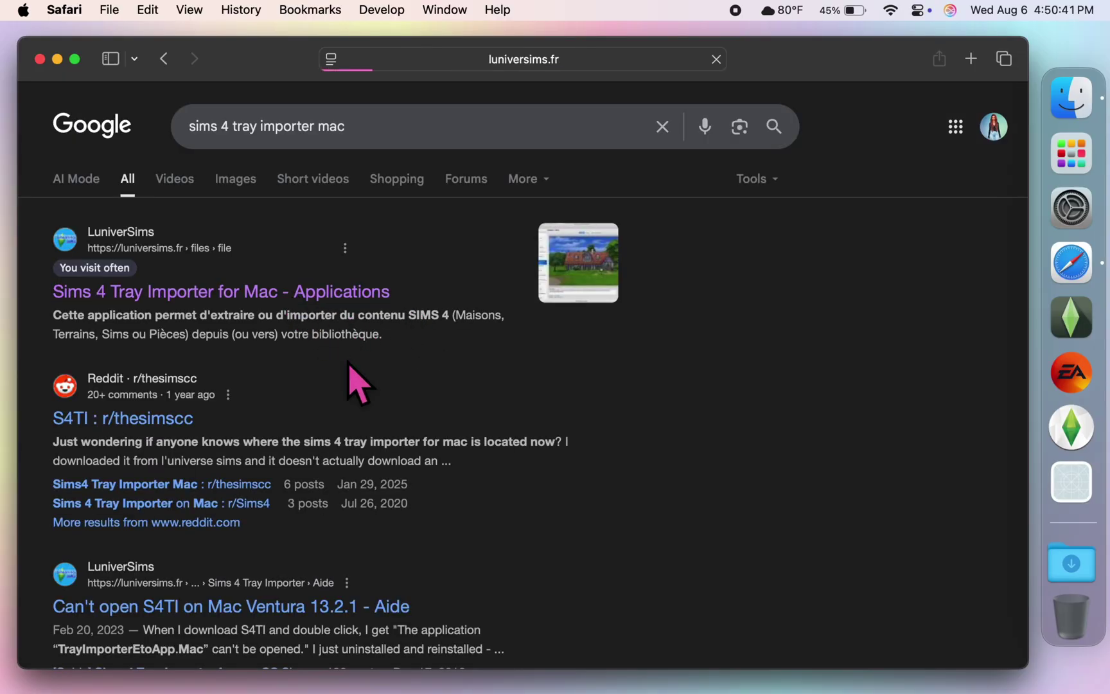
scroll(354, 384, "down", 5)
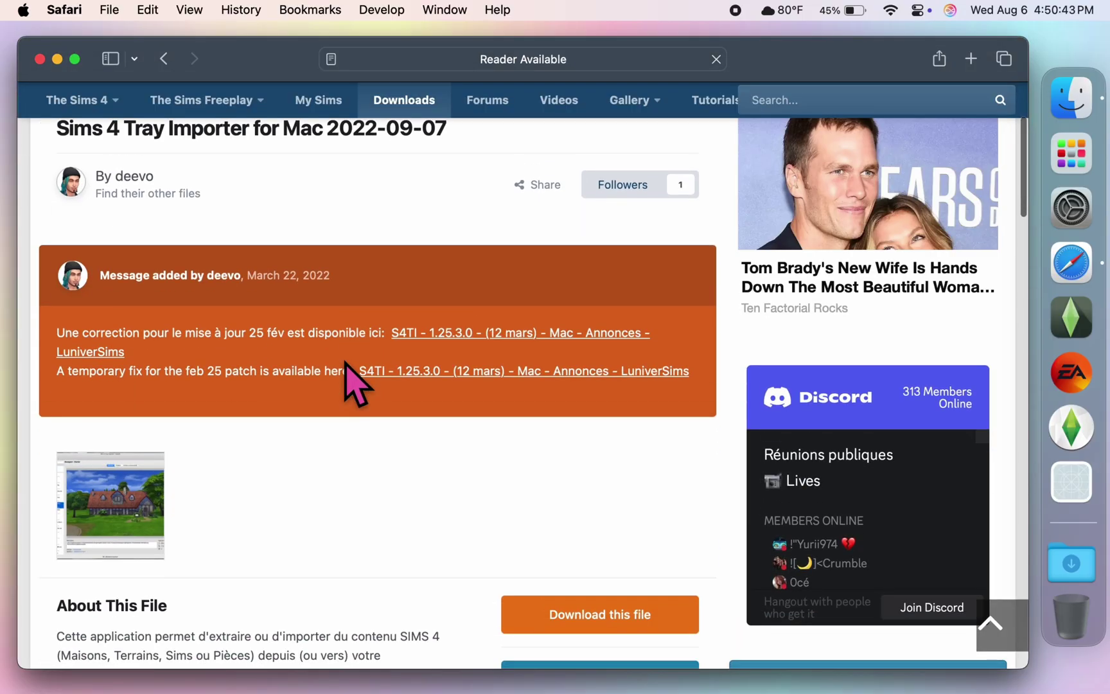
left_click(436, 339)
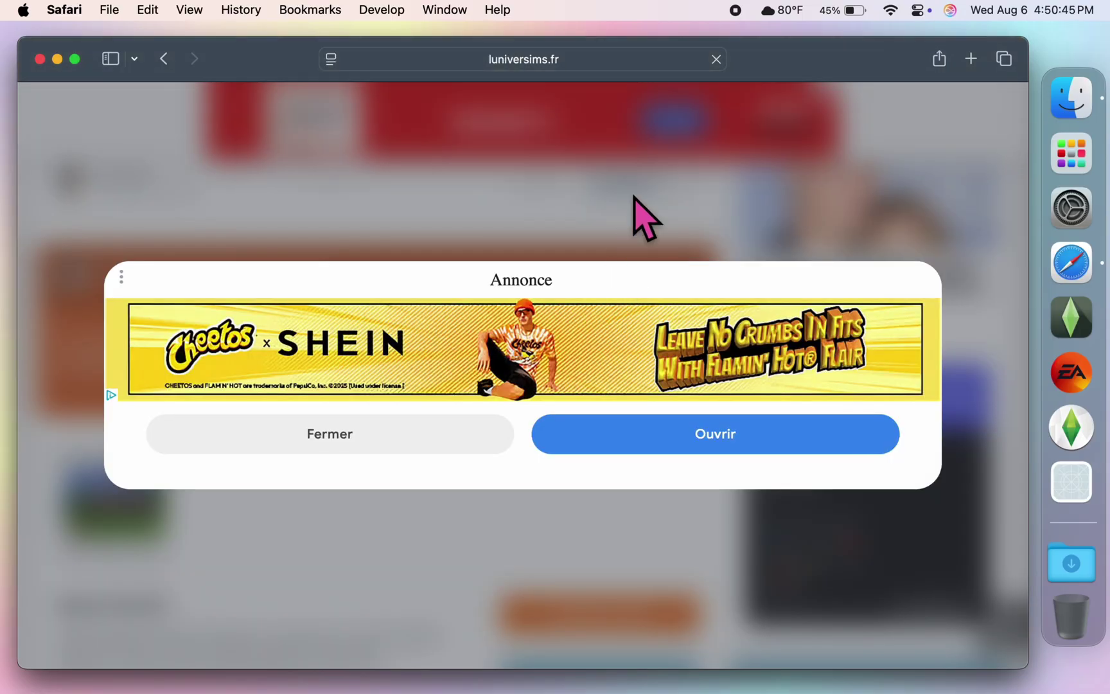
left_click(715, 59)
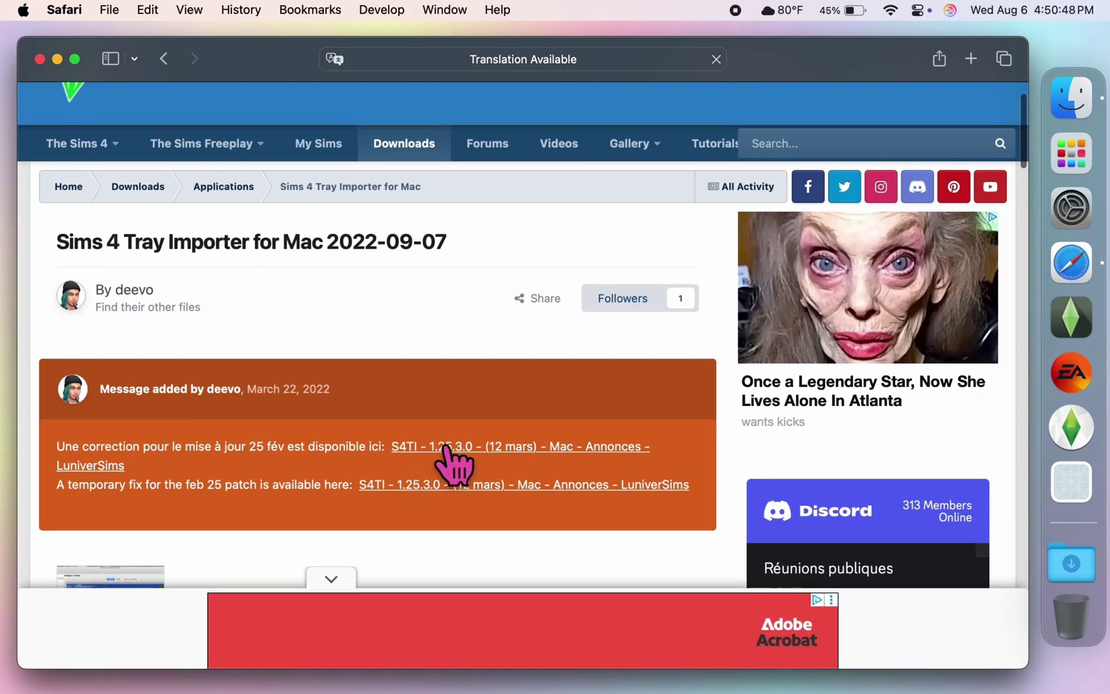
left_click(448, 448)
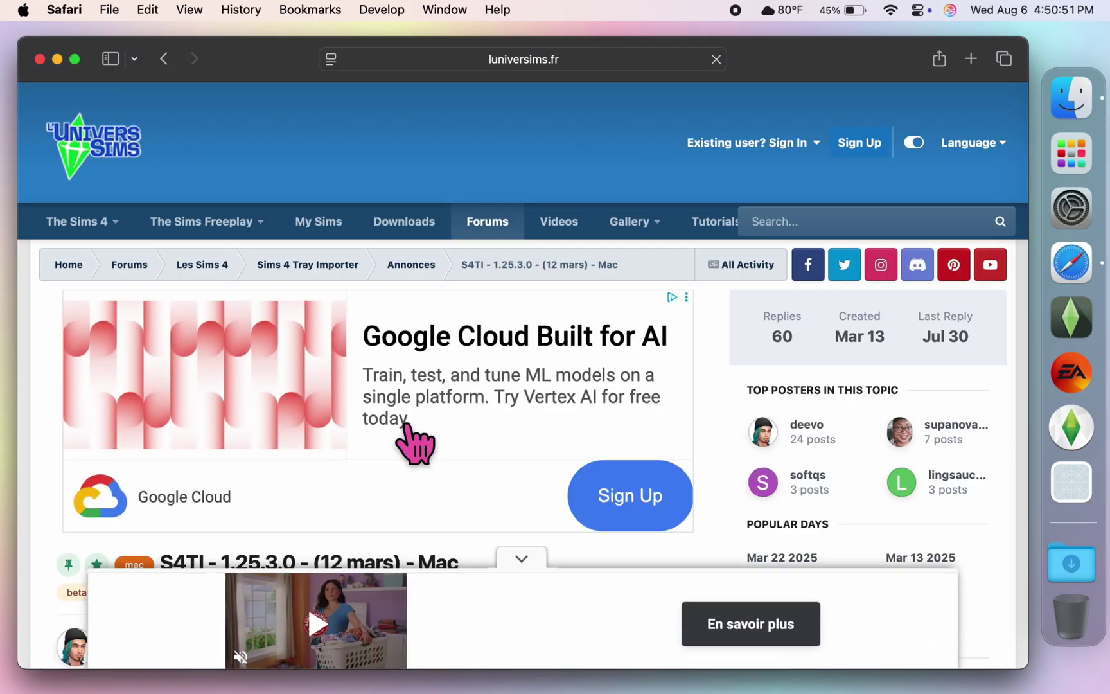
Download both TrayImporterEtoApp.Mac files from the announcement post, the no-installation version and the experimental installer.
scroll(409, 427, "down", 4)
scroll(415, 443, "down", 8)
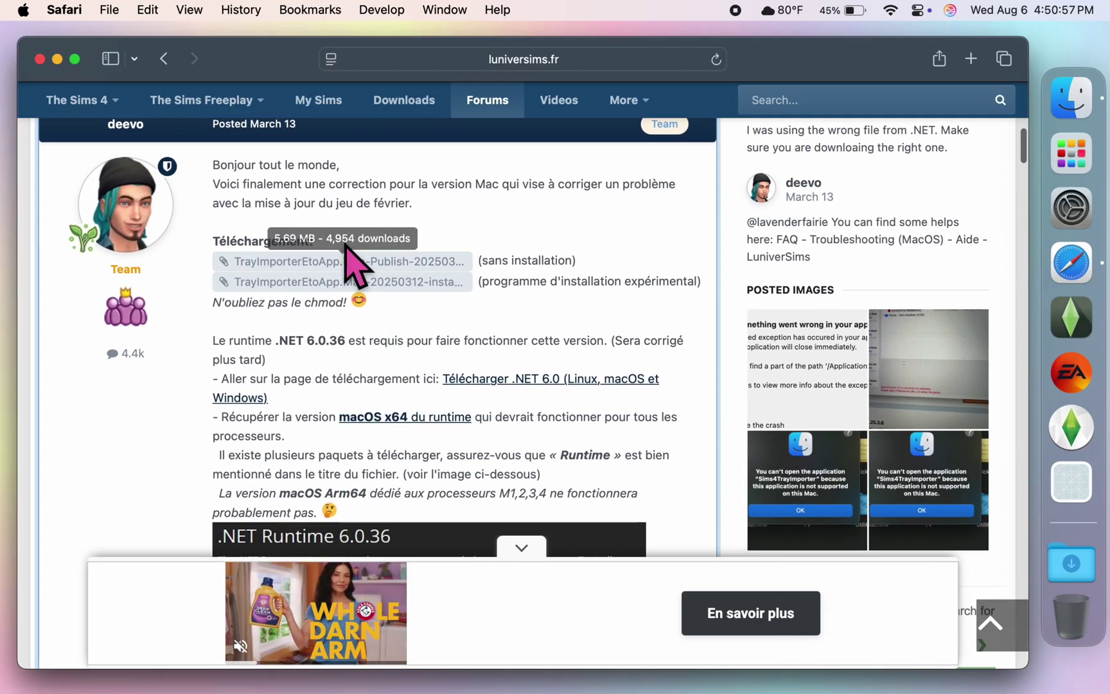
left_click(340, 262)
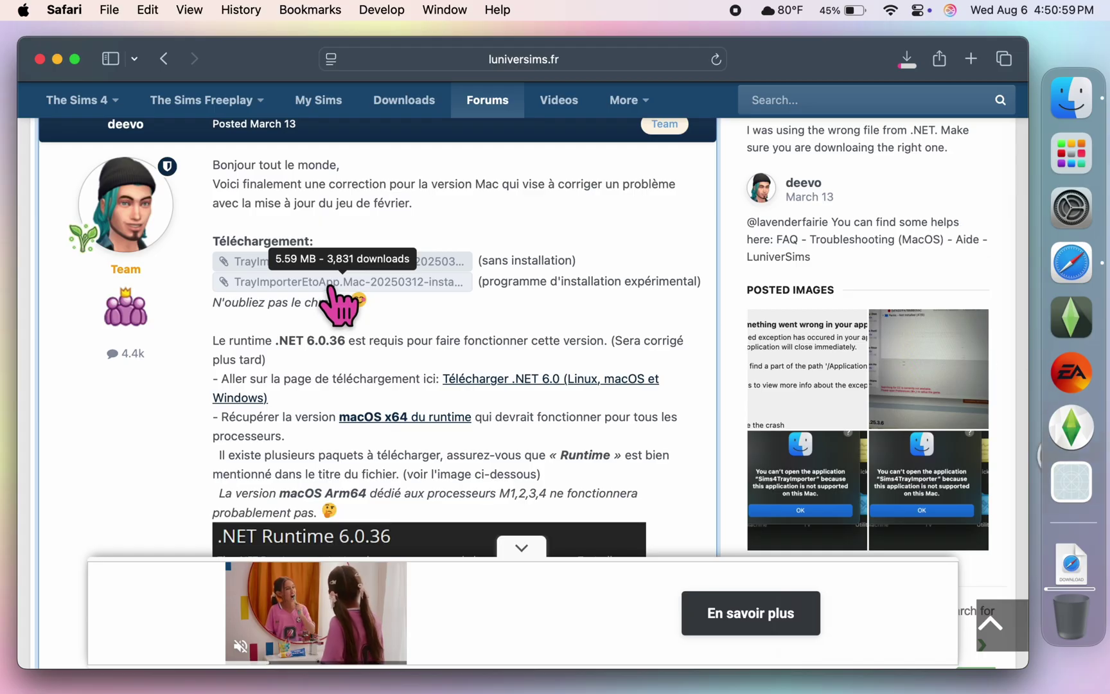
left_click(335, 282)
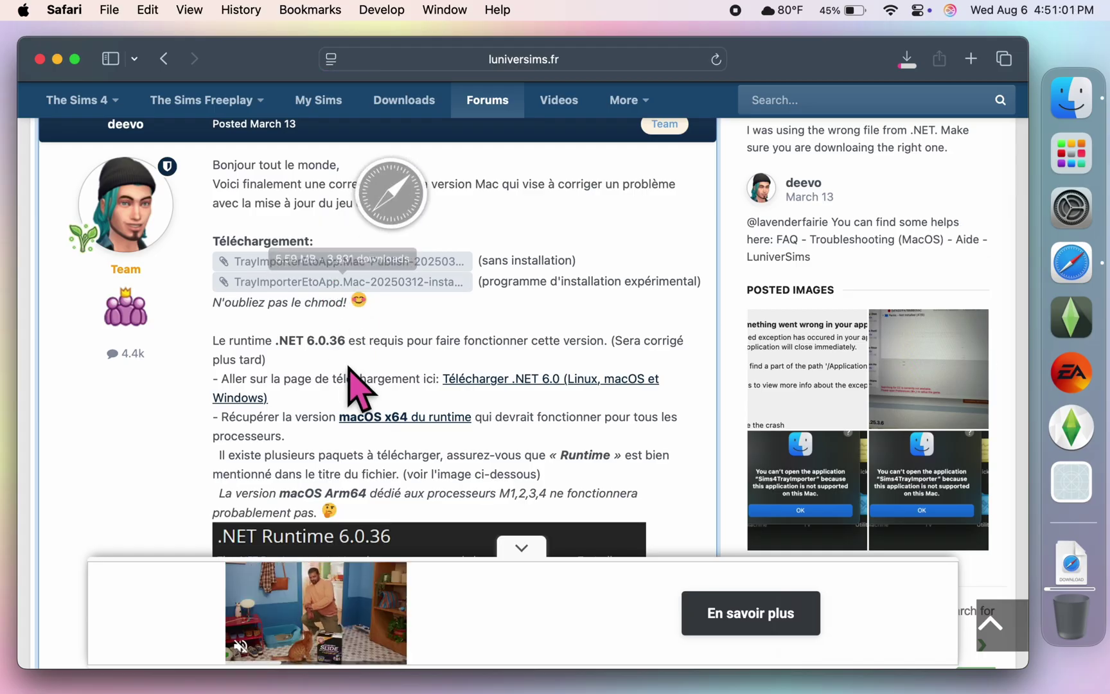
Download the .NET 6.0 Runtime (v6.0.36) macOS x64 installer from the post's direct link.
scroll(355, 384, "down", 2)
scroll(357, 385, "down", 6)
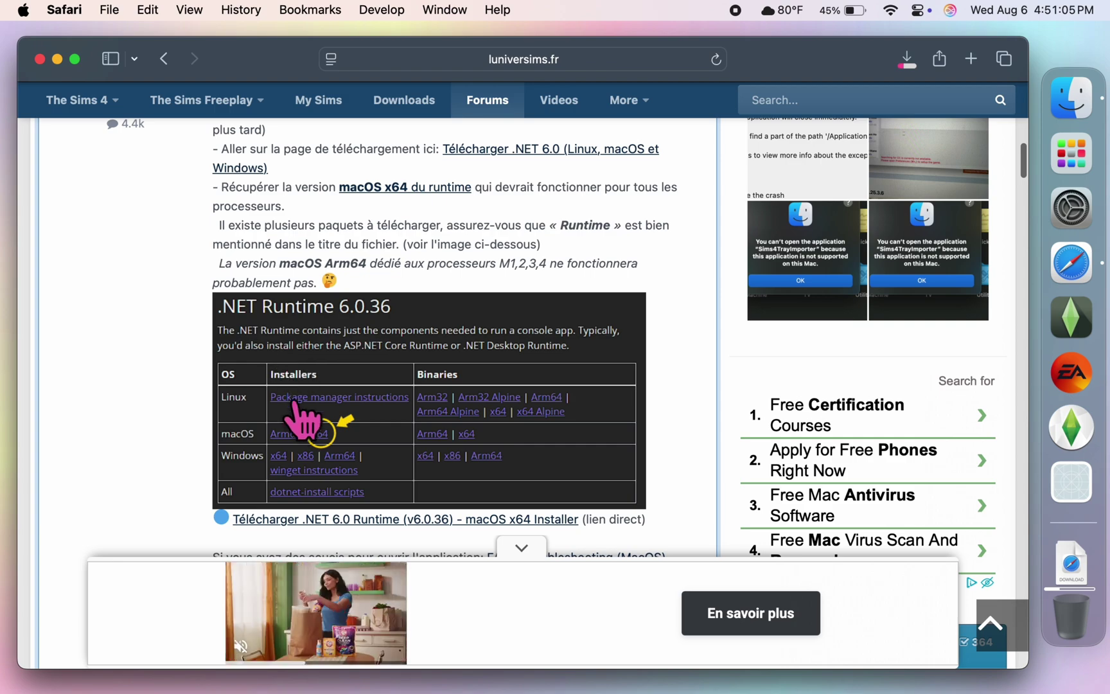
left_click(348, 521)
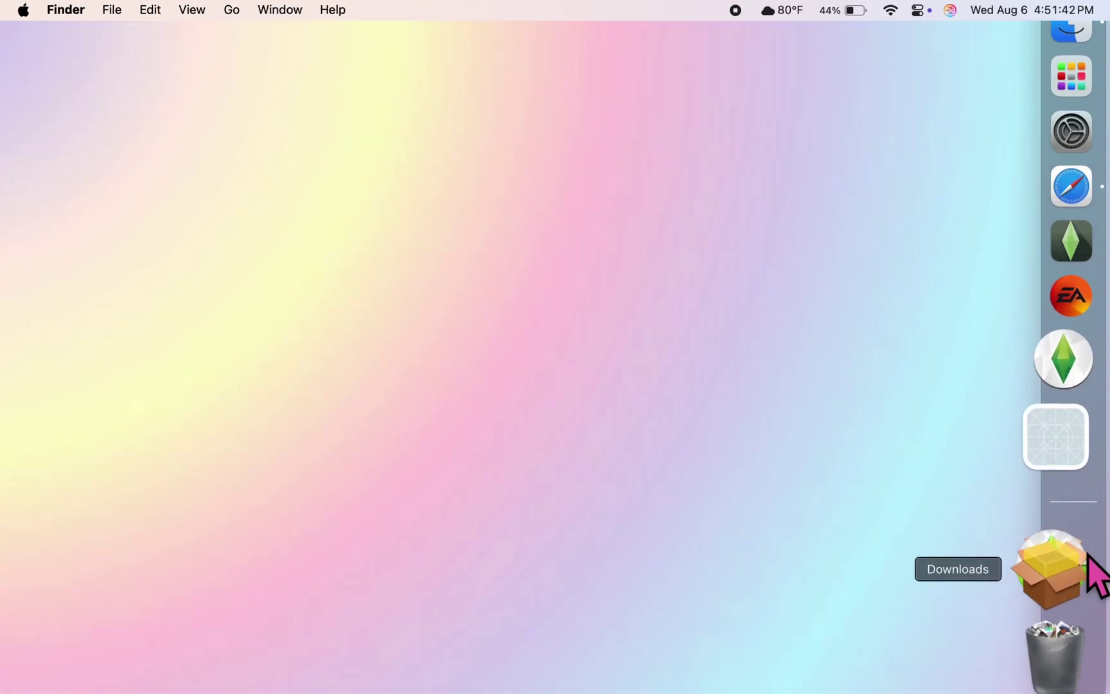
Open the Downloads folder in Finder and try to launch the TrayImporterEtoApp.Mac application.
left_click(1070, 573)
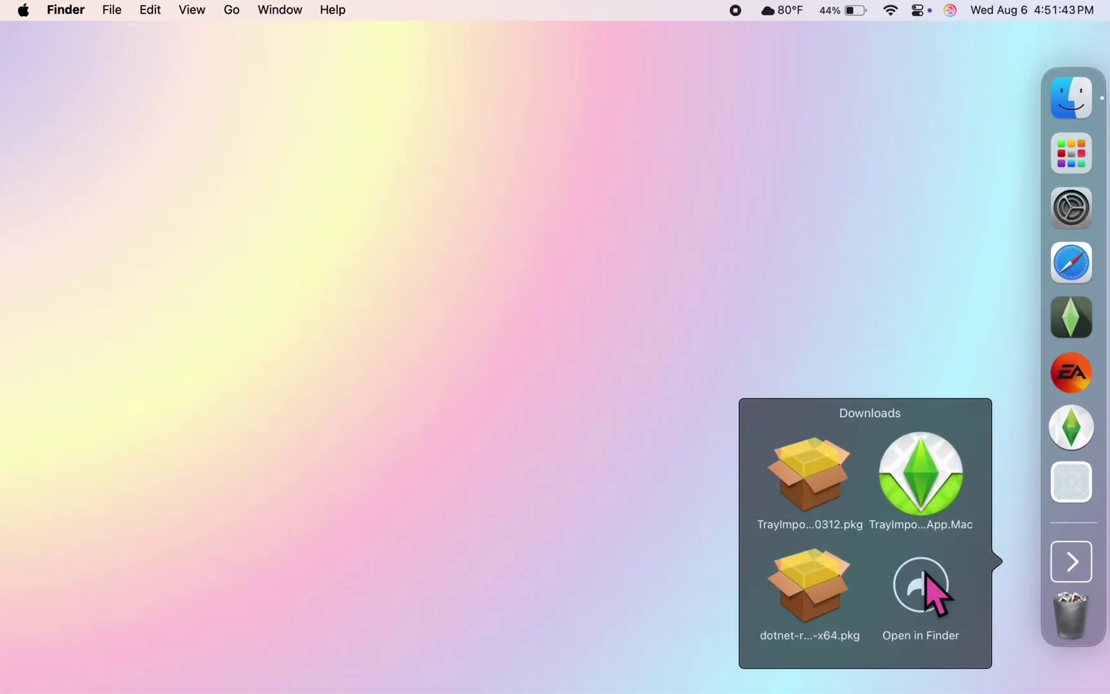
left_click(925, 580)
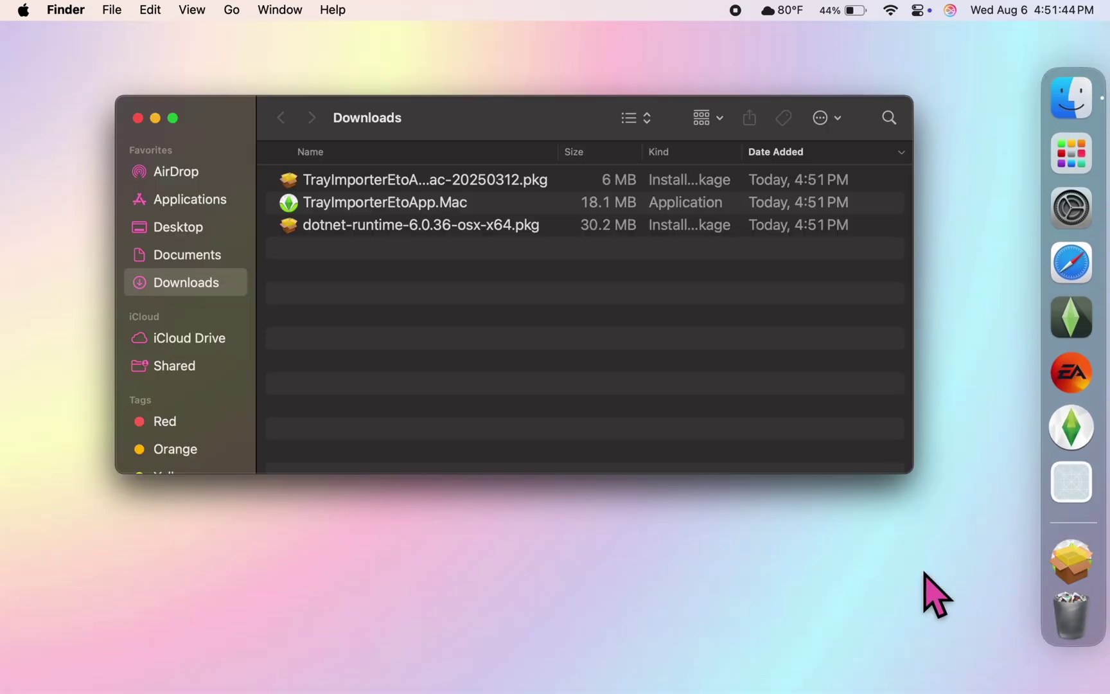
double_click(380, 204)
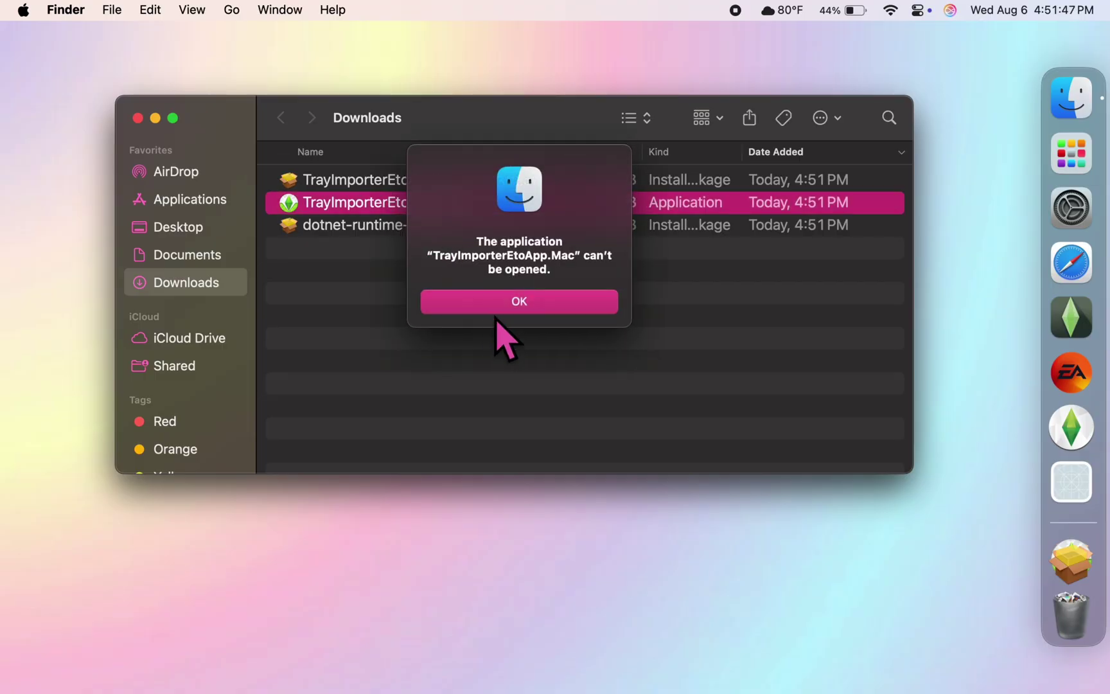
left_click(499, 310)
Try to open the TrayImporterEtoApp.Mac-20250312 installer package and dismiss the security notice.
left_click(433, 175)
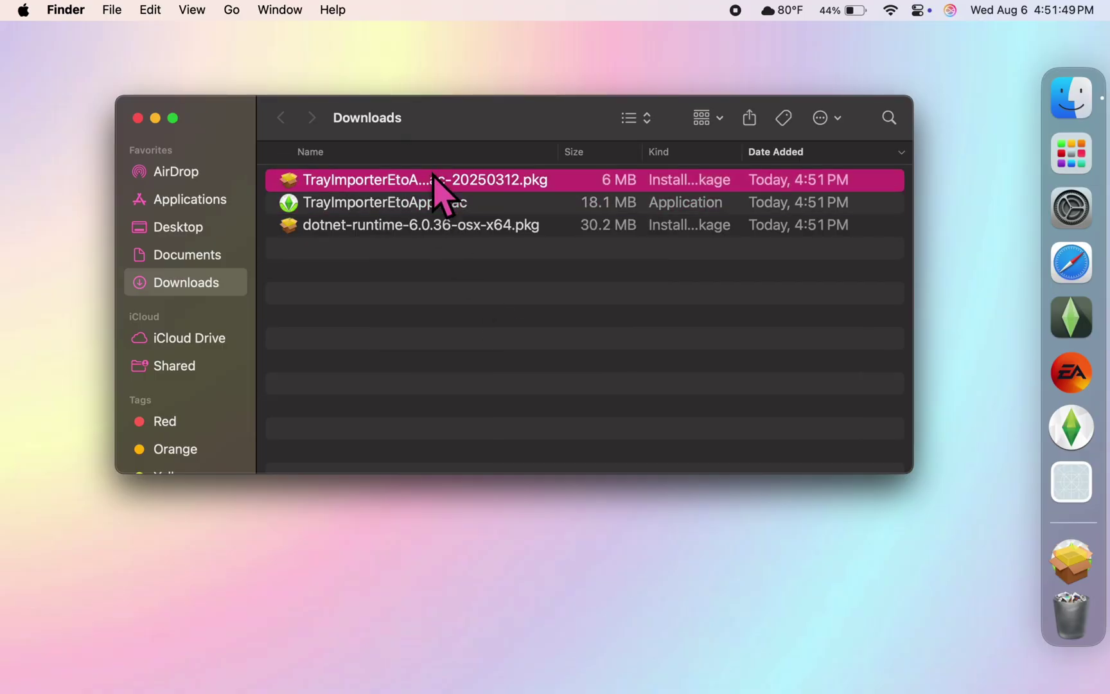
double_click(442, 182)
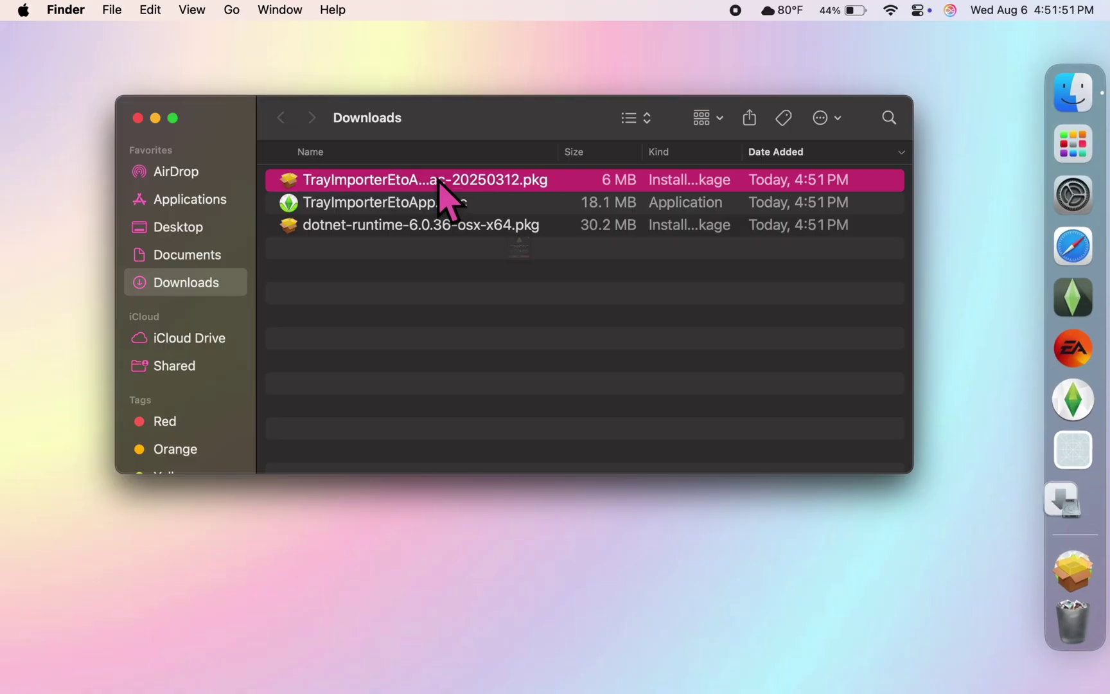
left_click(476, 334)
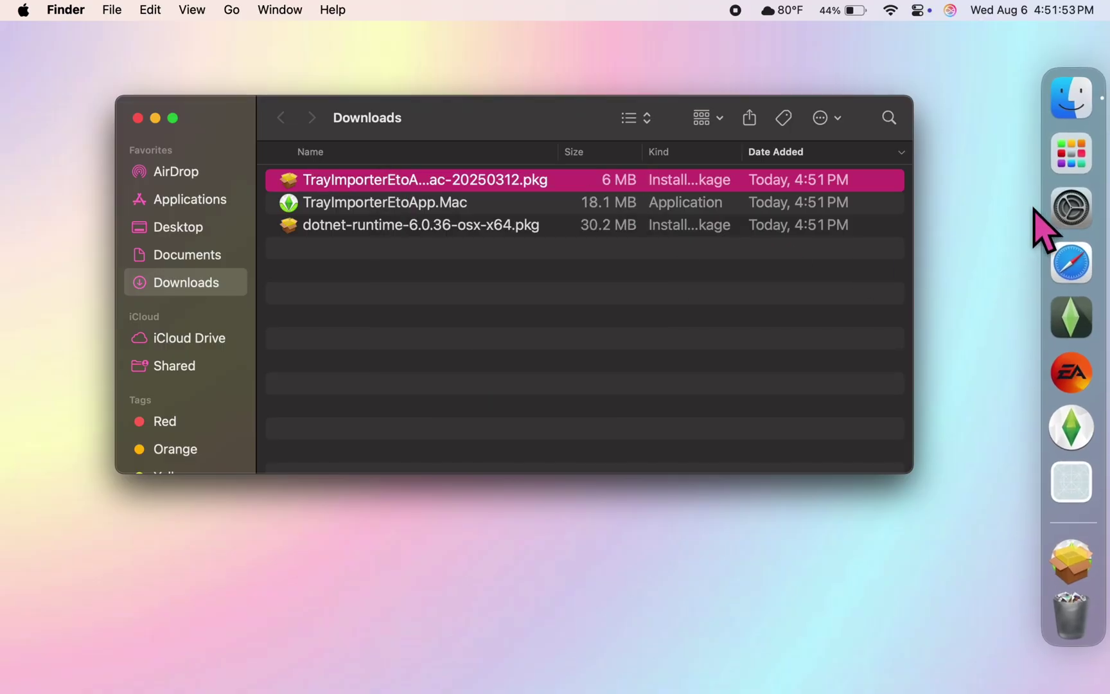
In System Settings, allow the blocked TrayImporter package to open anyway under Privacy & Security.
left_click(1073, 193)
scroll(306, 411, "down", 10)
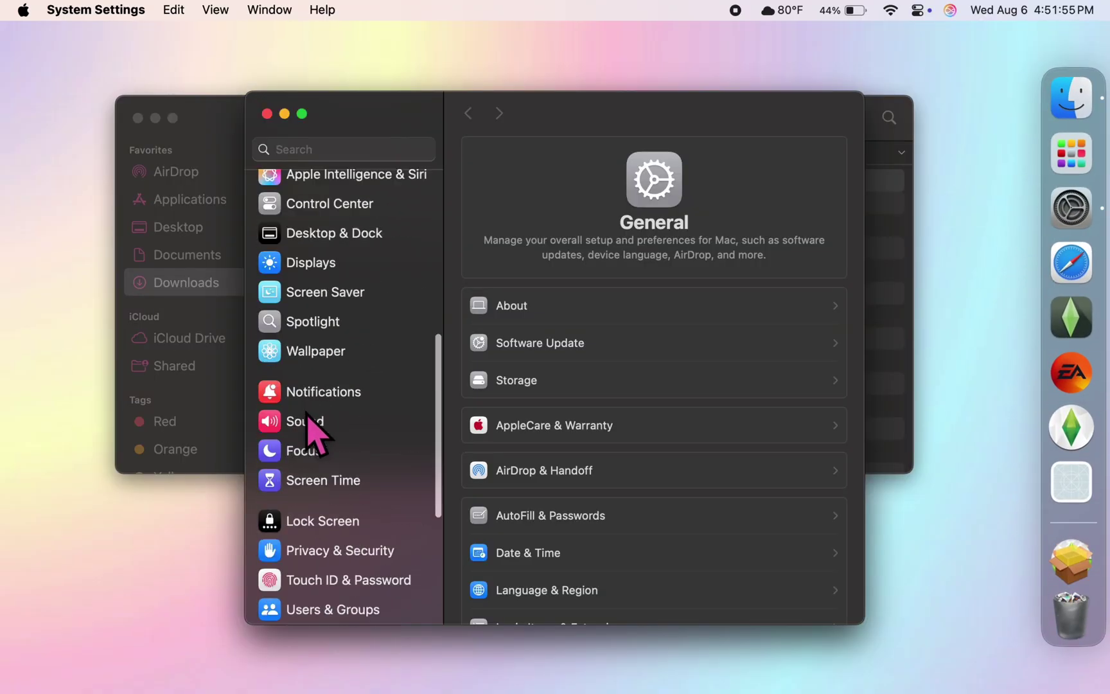
left_click(328, 437)
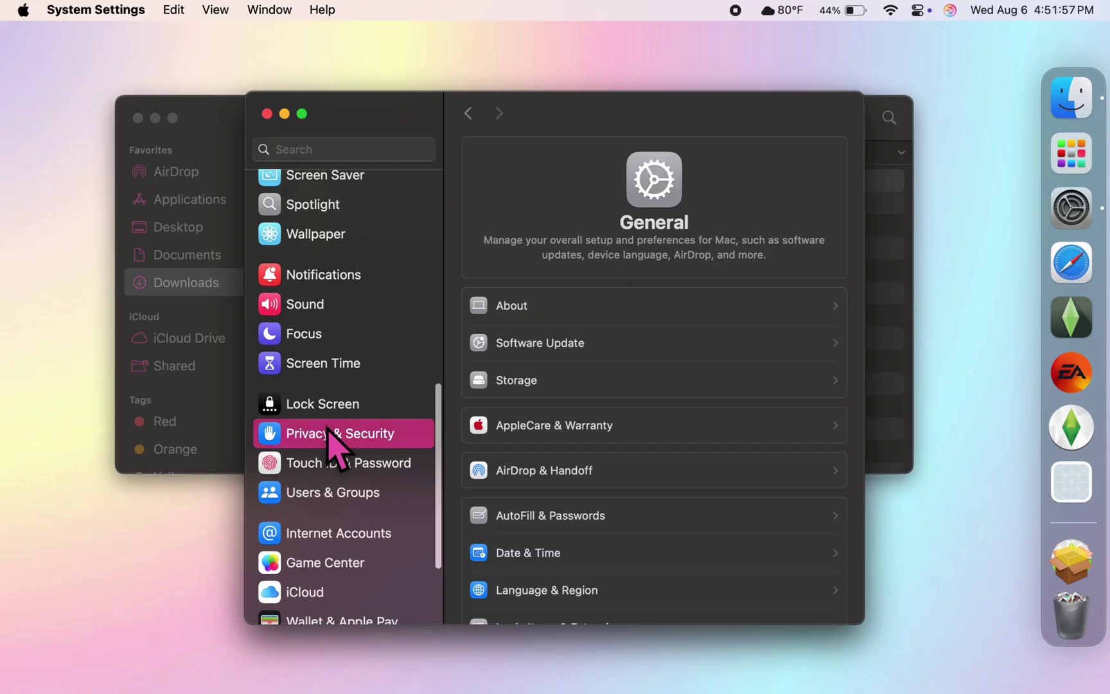
scroll(560, 372, "down", 15)
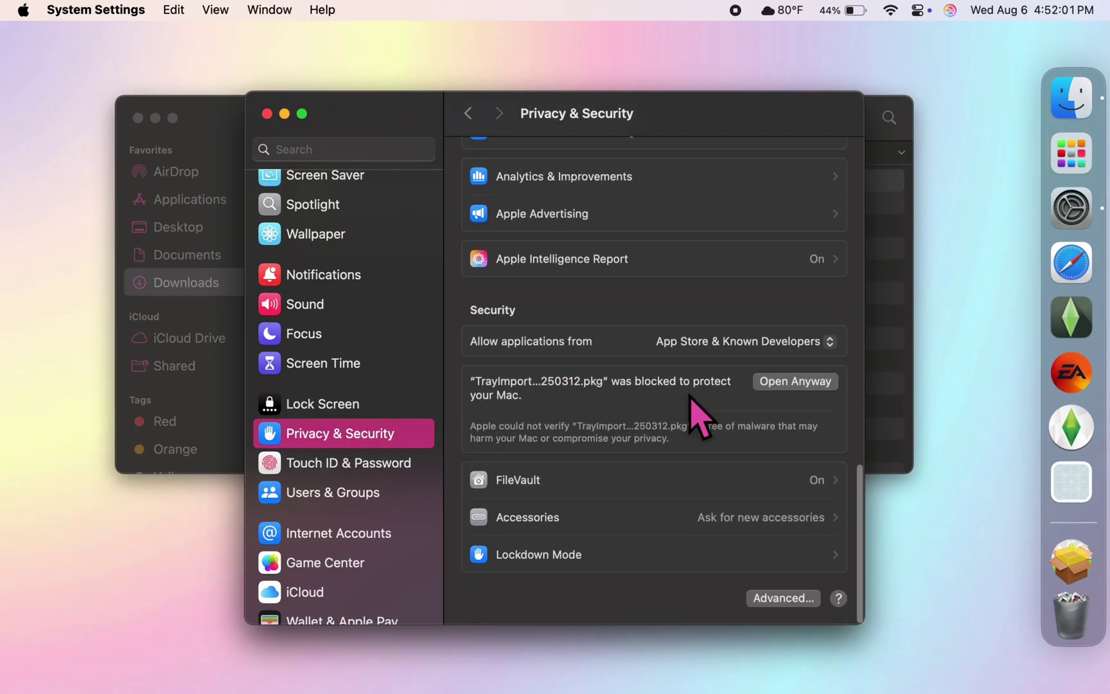
left_click(791, 382)
left_click(581, 367)
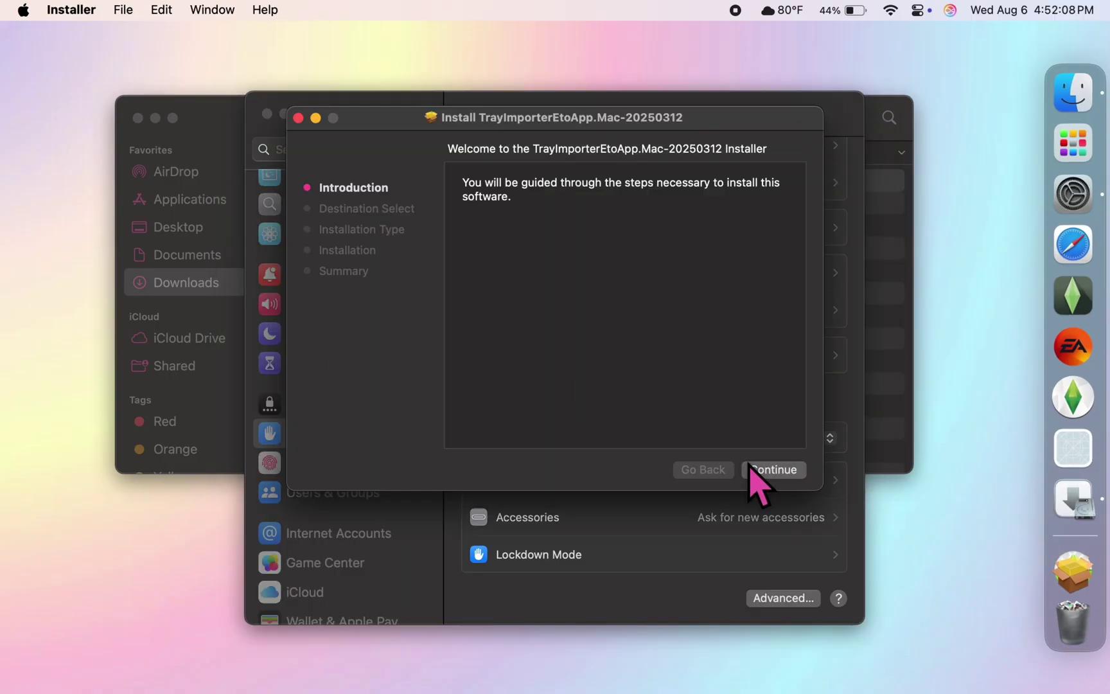
Install TrayImporterEtoApp.Mac-20250312, entering the account password and allowing access to Downloads, then trash the installer and close System Settings.
left_click(751, 469)
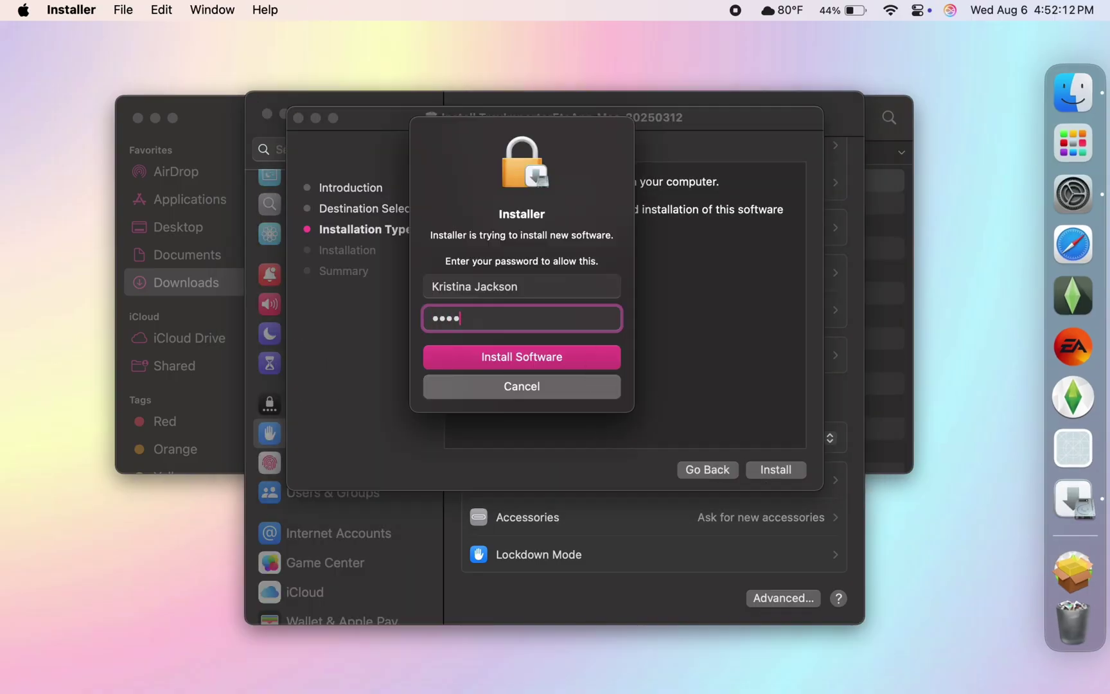
left_click(589, 355)
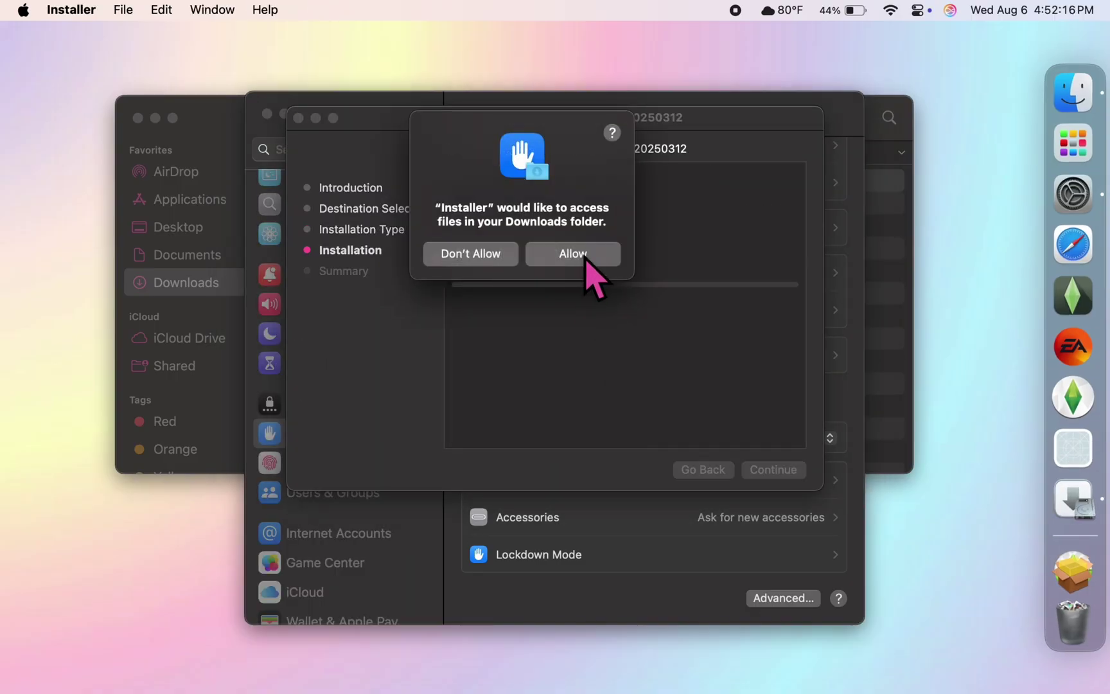
left_click(584, 256)
left_click(604, 380)
left_click(266, 114)
Install Microsoft .NET Runtime 6.0.36 (x64) from its downloaded package, authorizing with the account password, and move the installer to the Trash.
double_click(384, 228)
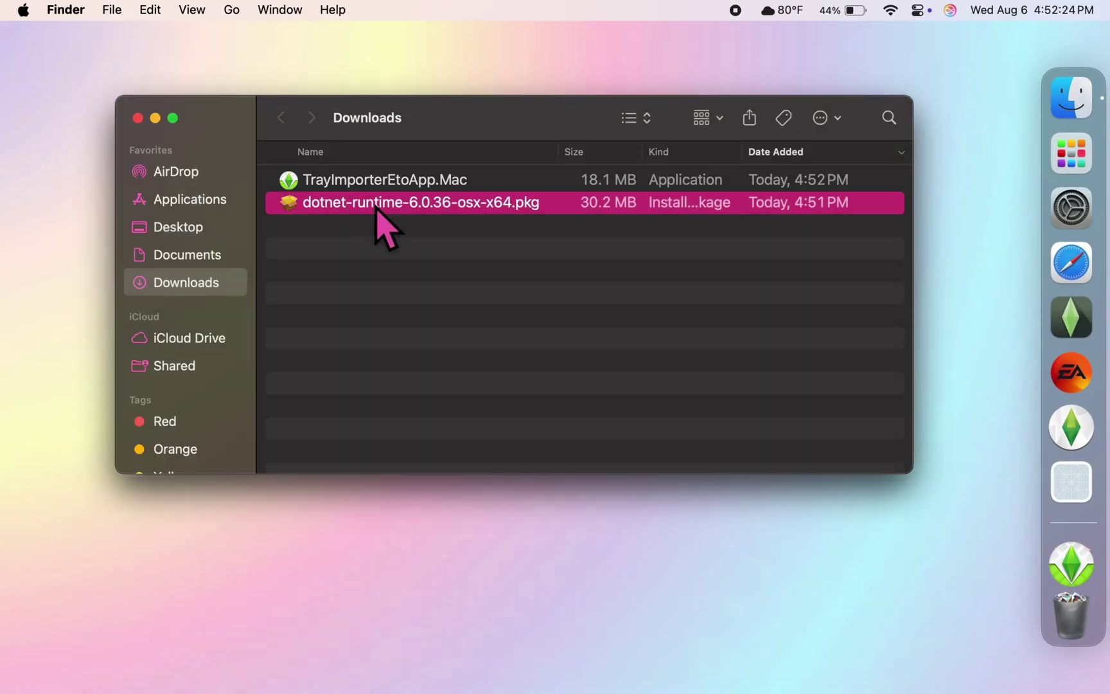
left_click(768, 471)
left_click(768, 471)
type("****")
left_click(613, 357)
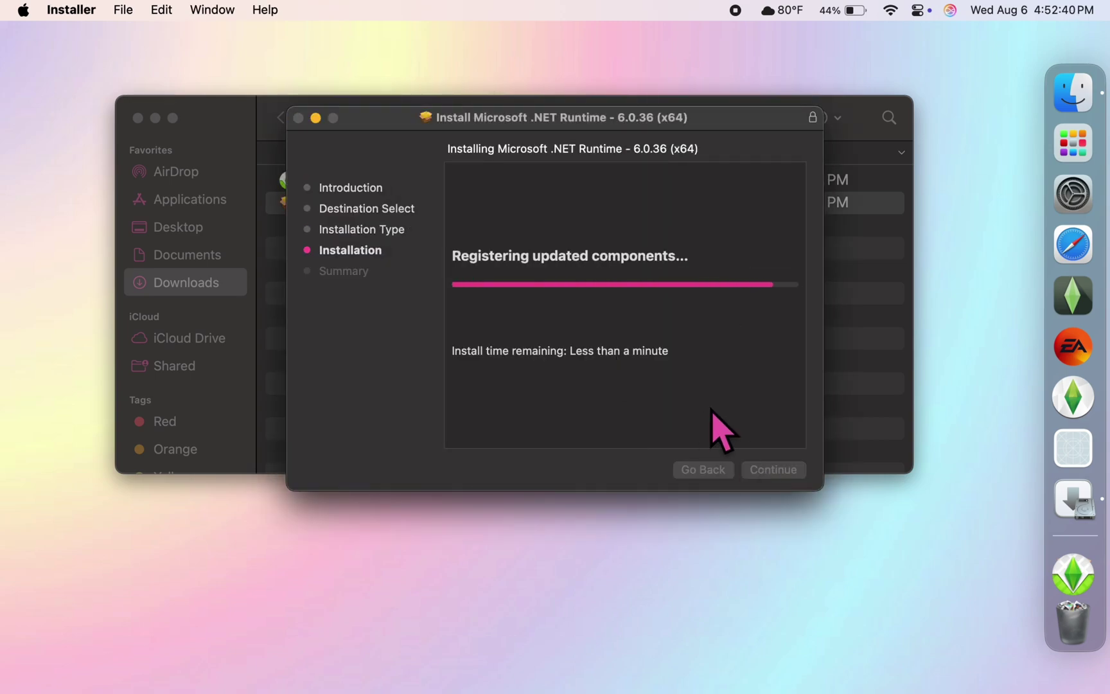
left_click(613, 382)
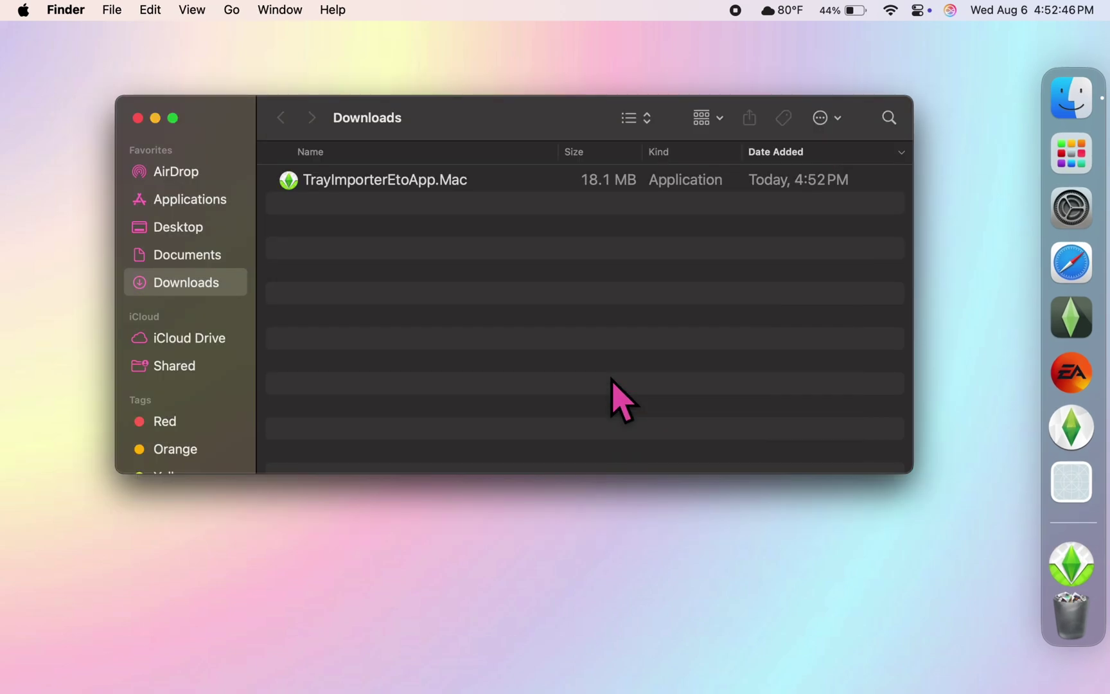
Launch the TrayImporterEtoApp.Mac application from the Downloads folder.
left_click(369, 183)
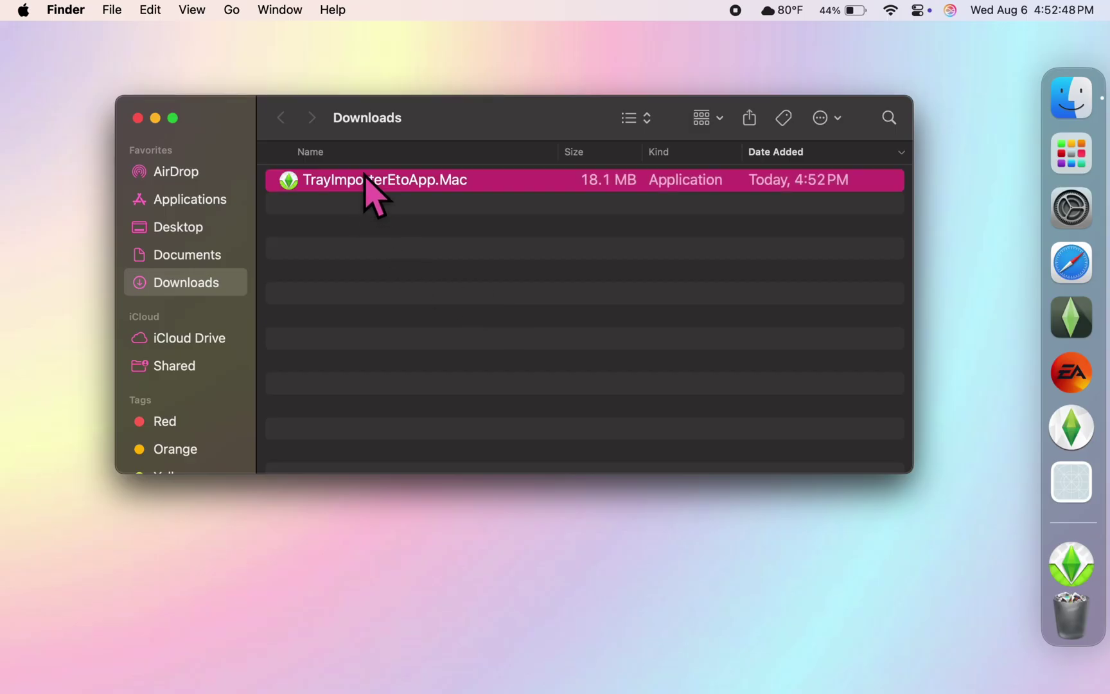
double_click(369, 183)
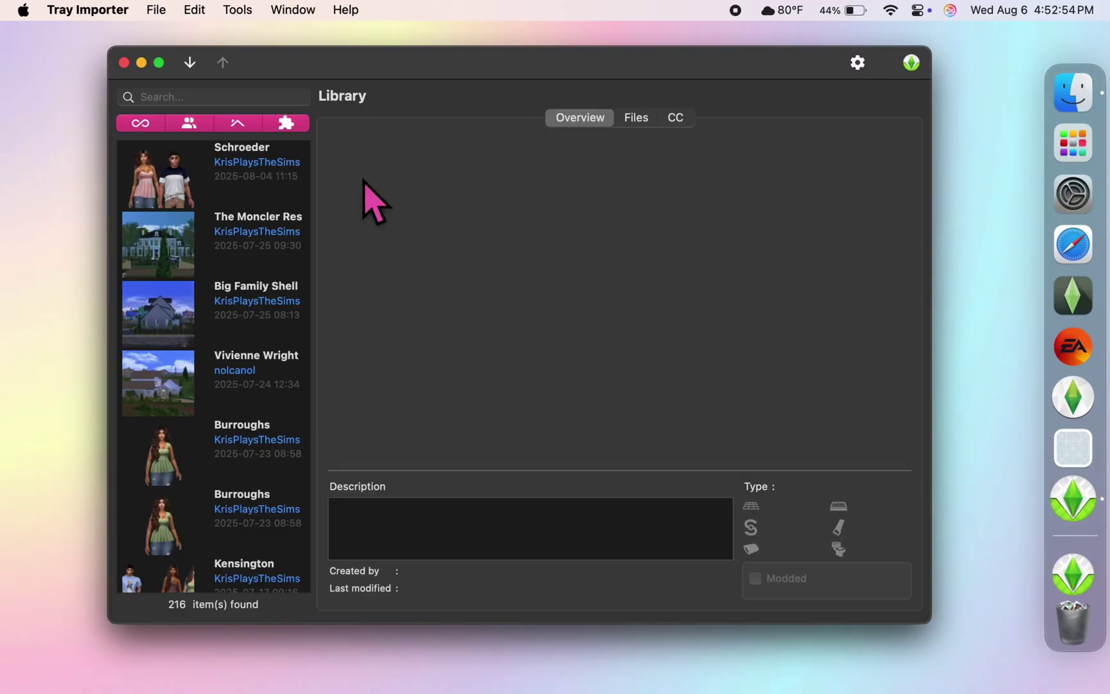
View the first household in the Tray Importer library and preview each of its two Sims individually.
left_click(200, 191)
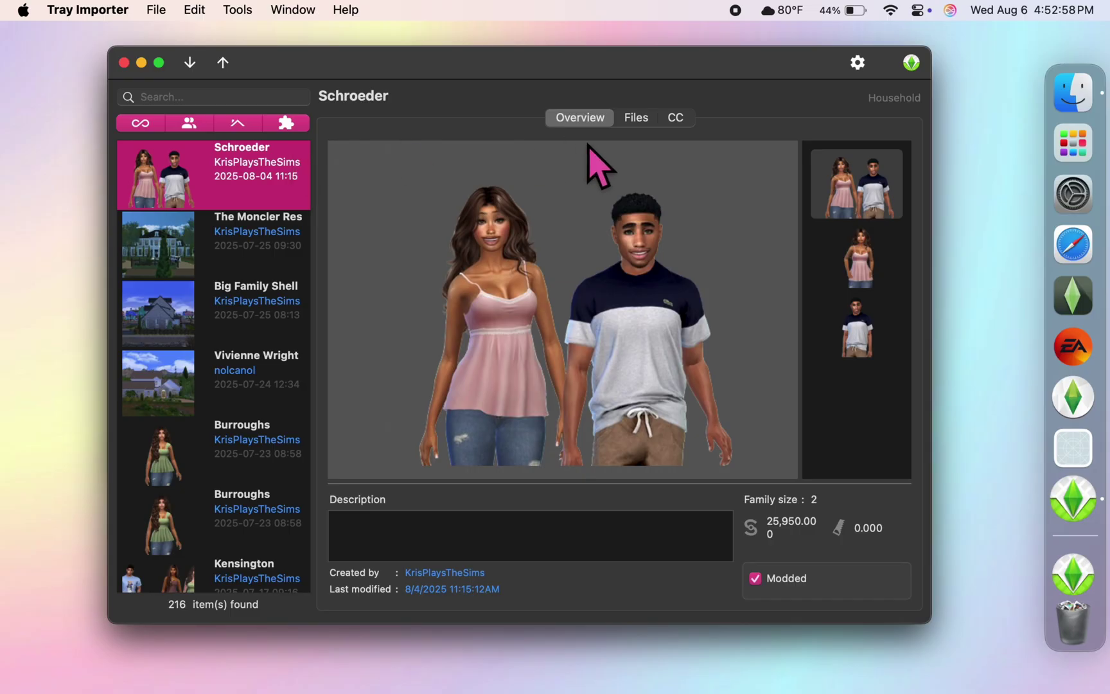
left_click(844, 251)
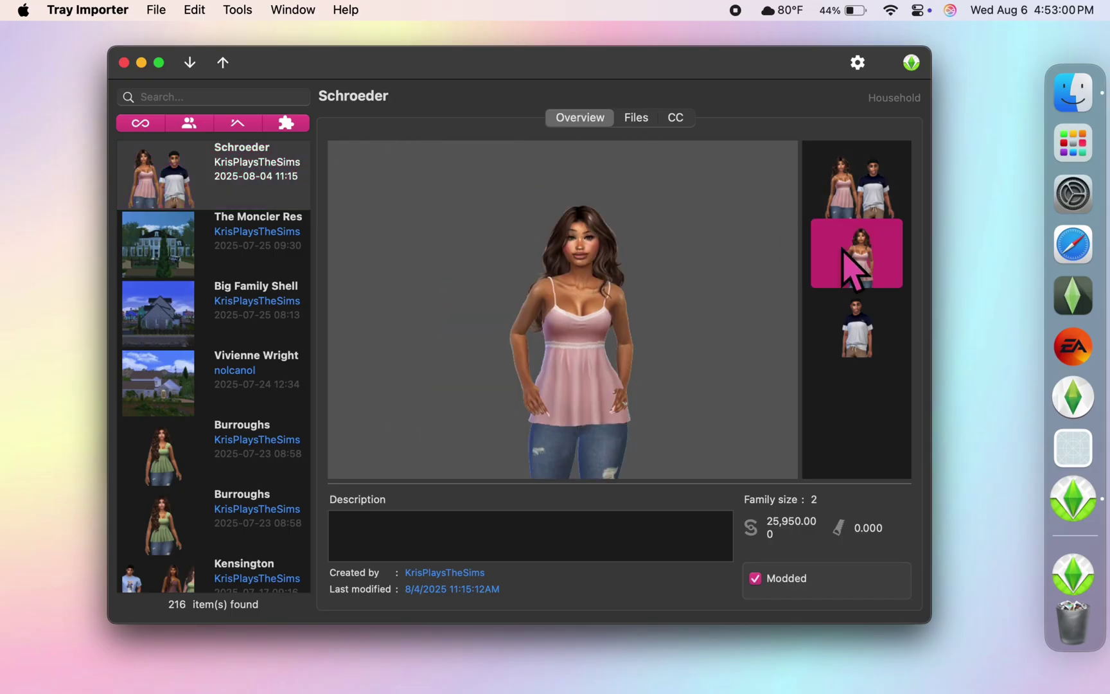
left_click(847, 335)
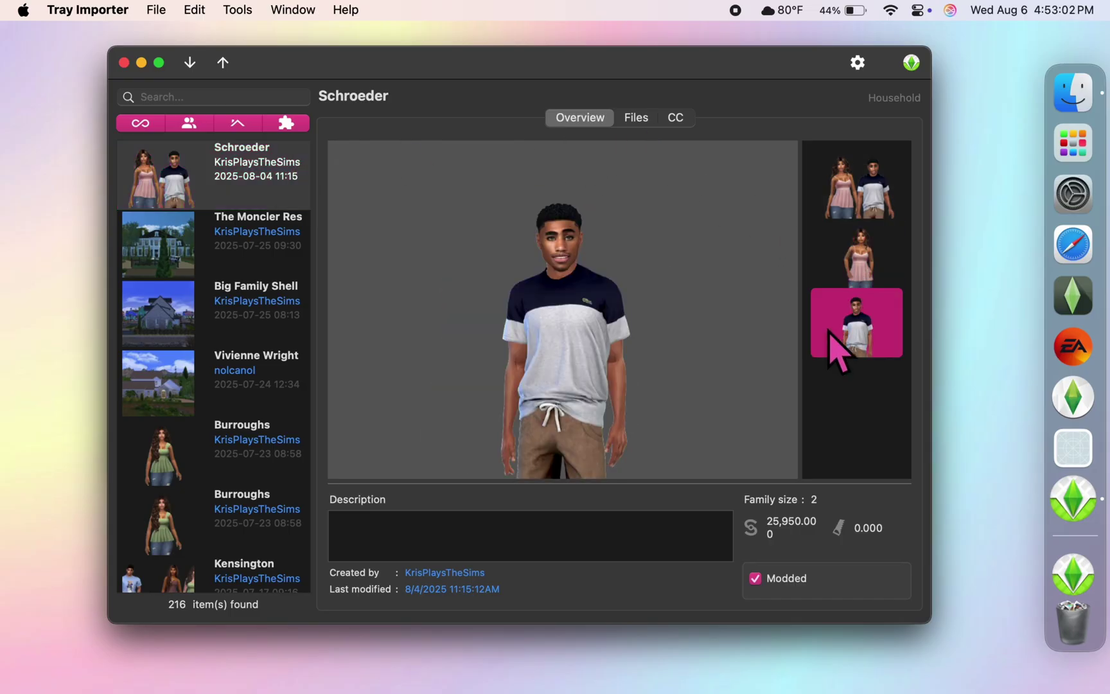
Open the first household's custom content list and look through its installed and override mods.
left_click(646, 120)
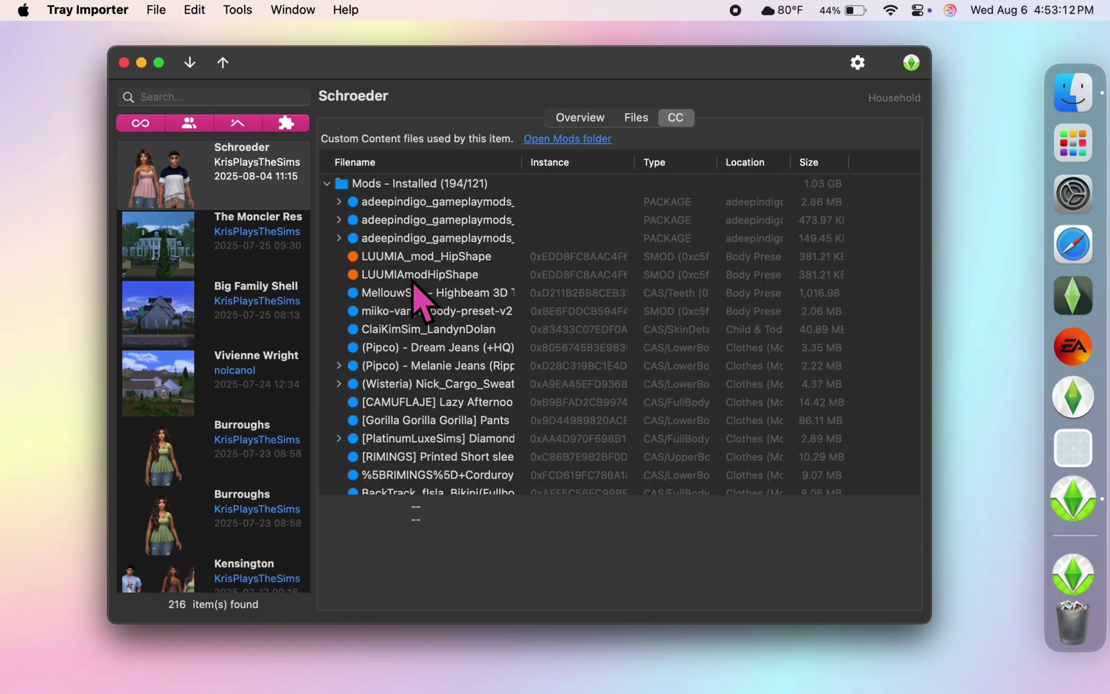
scroll(427, 324, "down", 20)
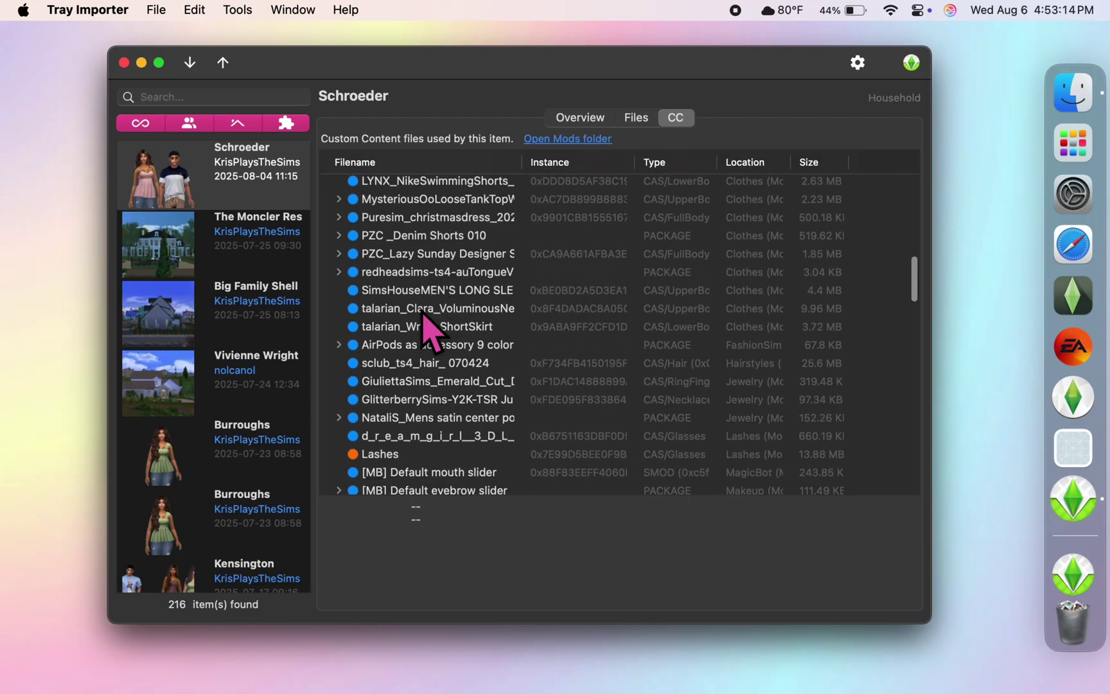
scroll(429, 328, "down", 15)
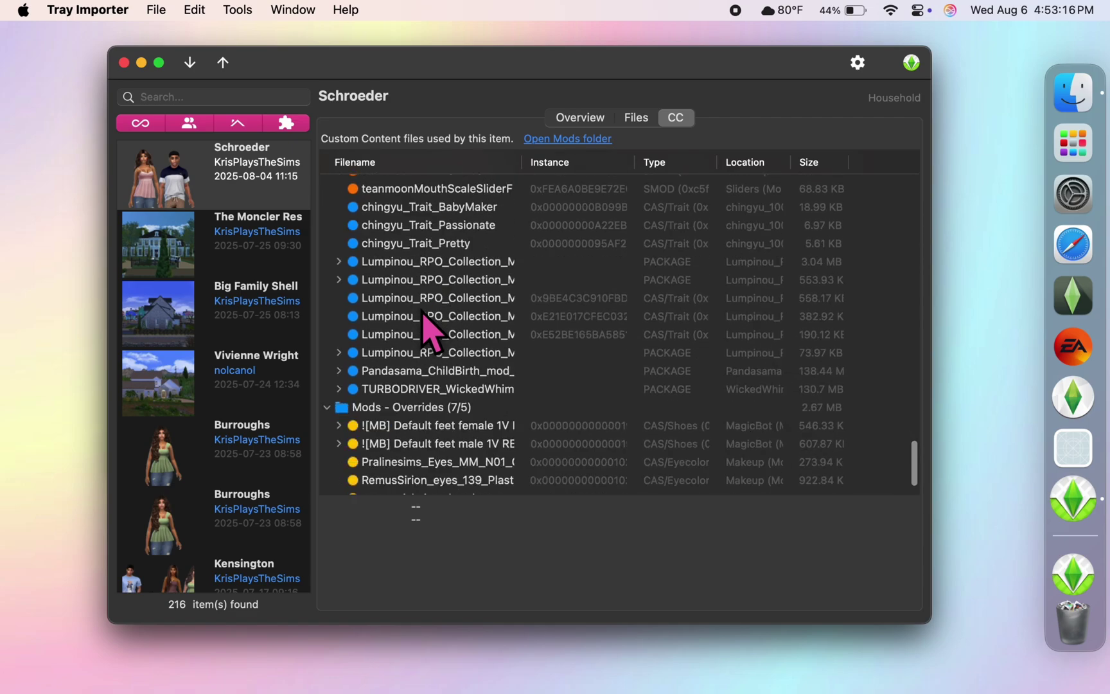
scroll(429, 329, "up", 20)
scroll(429, 324, "up", 15)
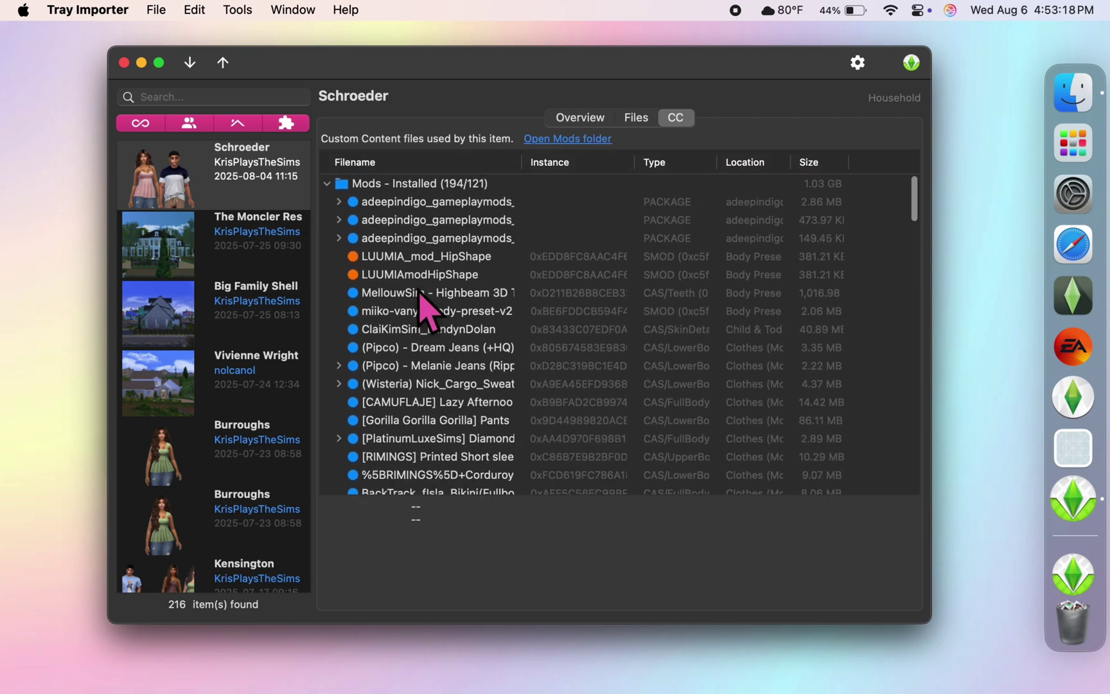
Preview individual custom content items used by the household, from ClaiKimSim_LandynDolan and the Pipco jeans to the RIMINGS printed short-sleeve shirt.
left_click(399, 329)
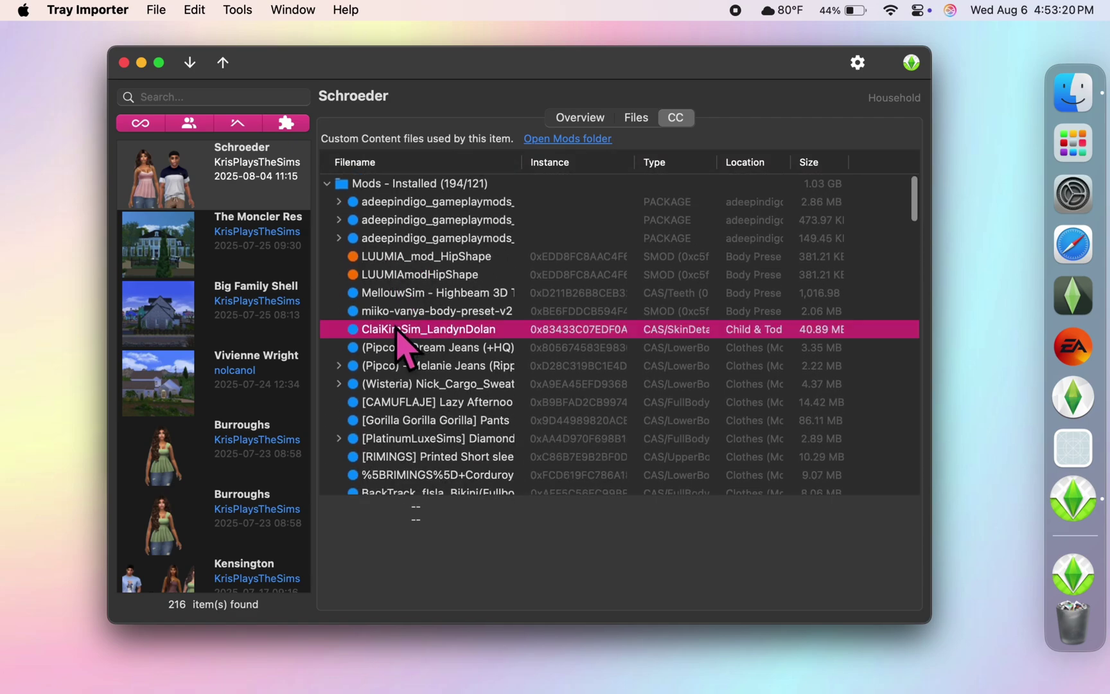
left_click(399, 347)
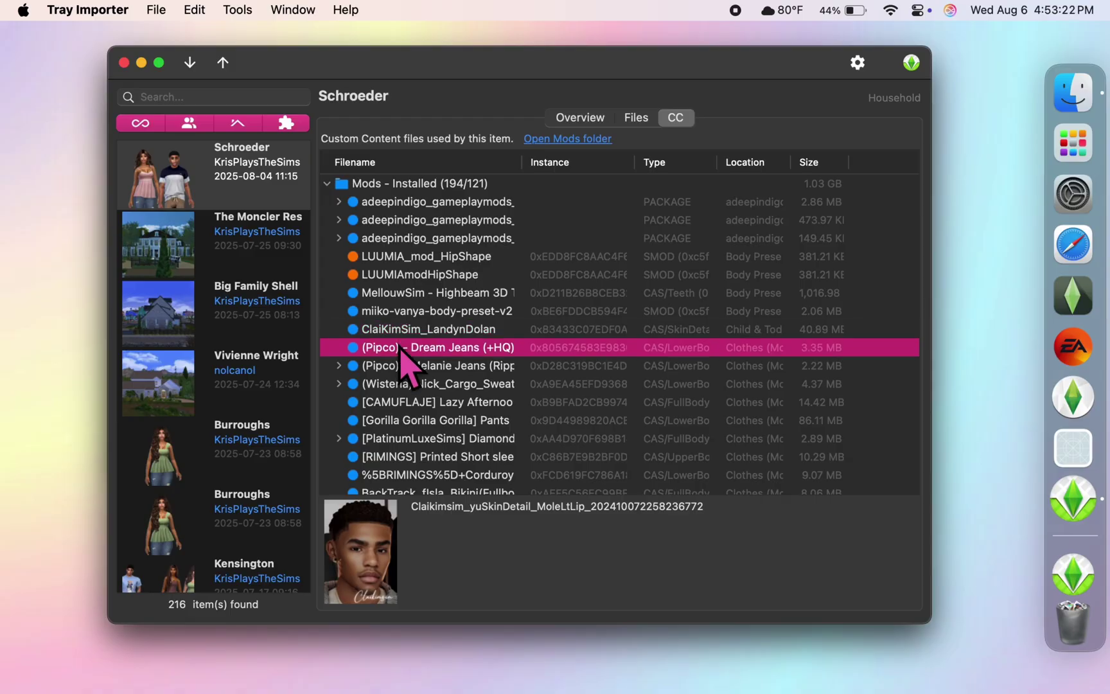
left_click(404, 365)
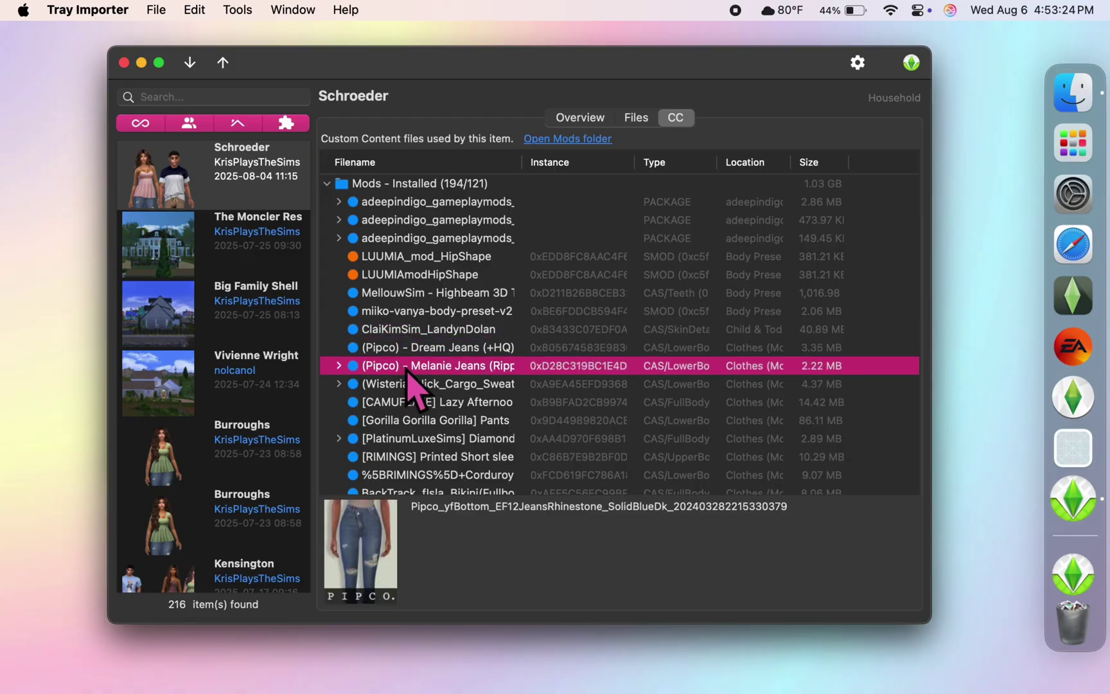
left_click(408, 402)
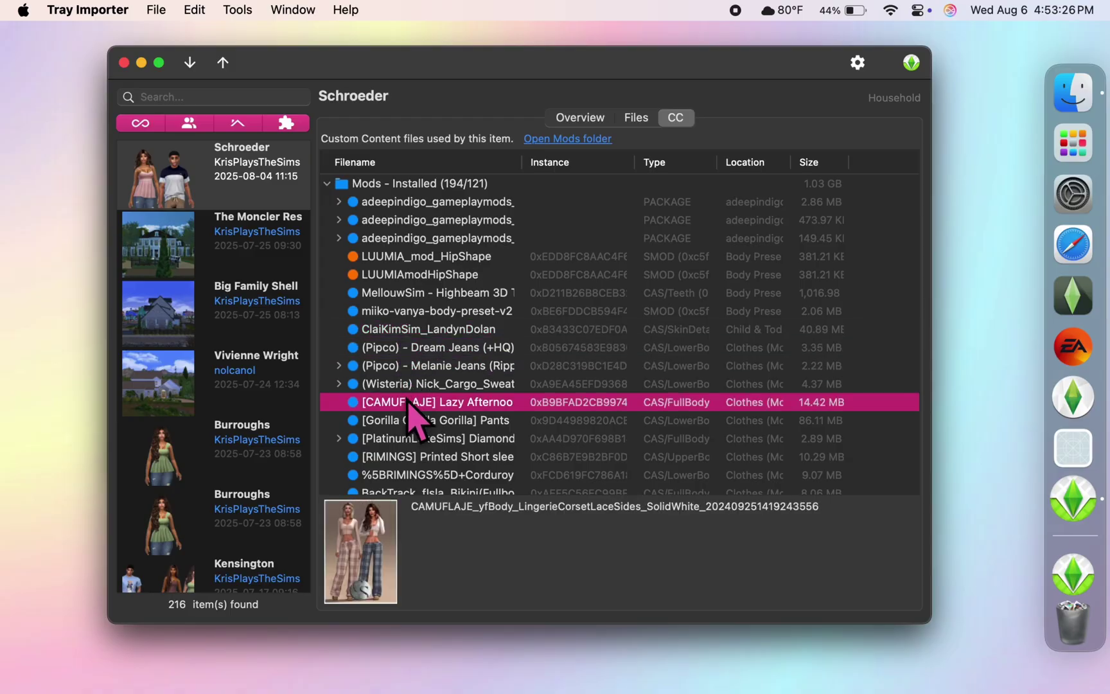
left_click(416, 438)
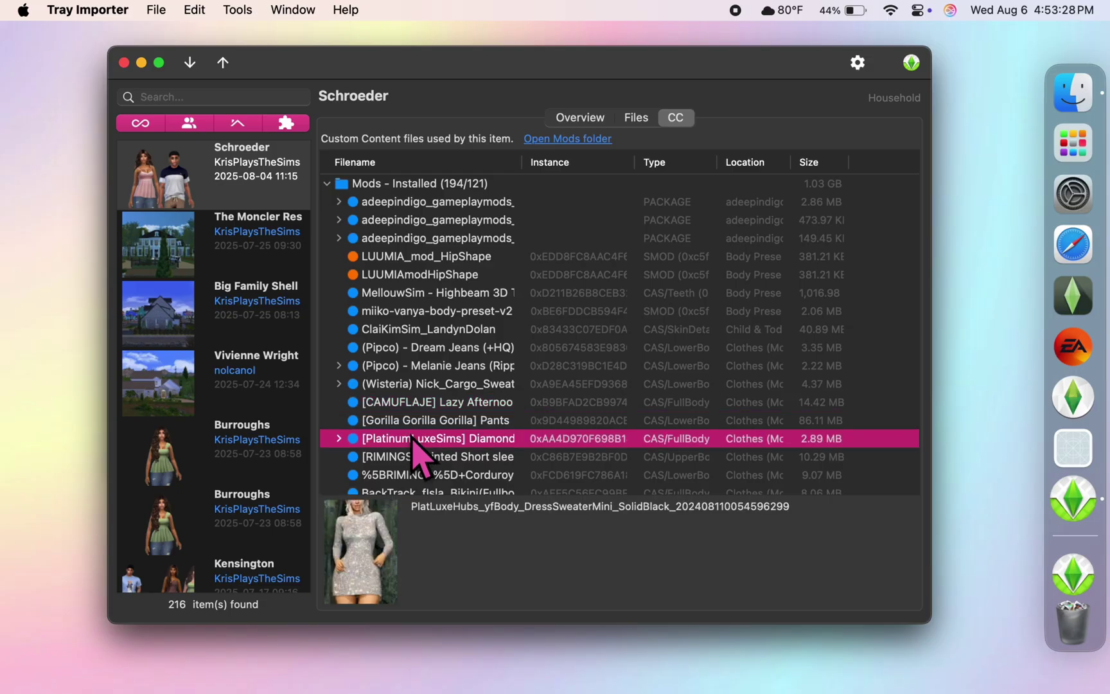
left_click(417, 456)
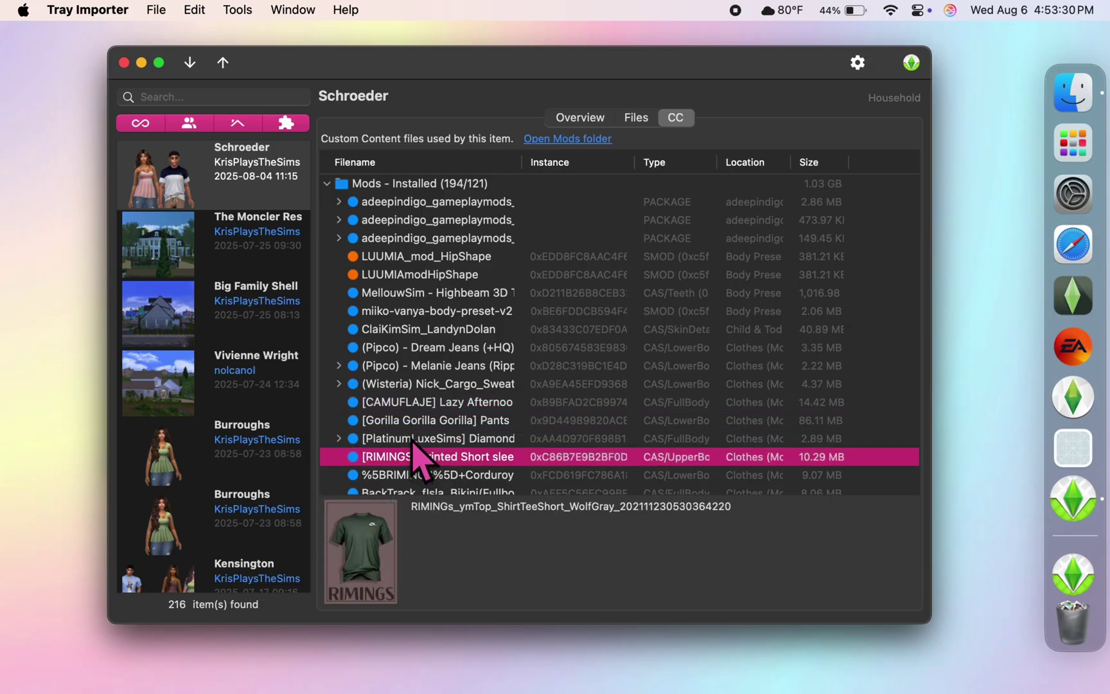
Show only lots in the library, open the Oakmount lot's overview and preview several of its exterior and floor images.
left_click(168, 400)
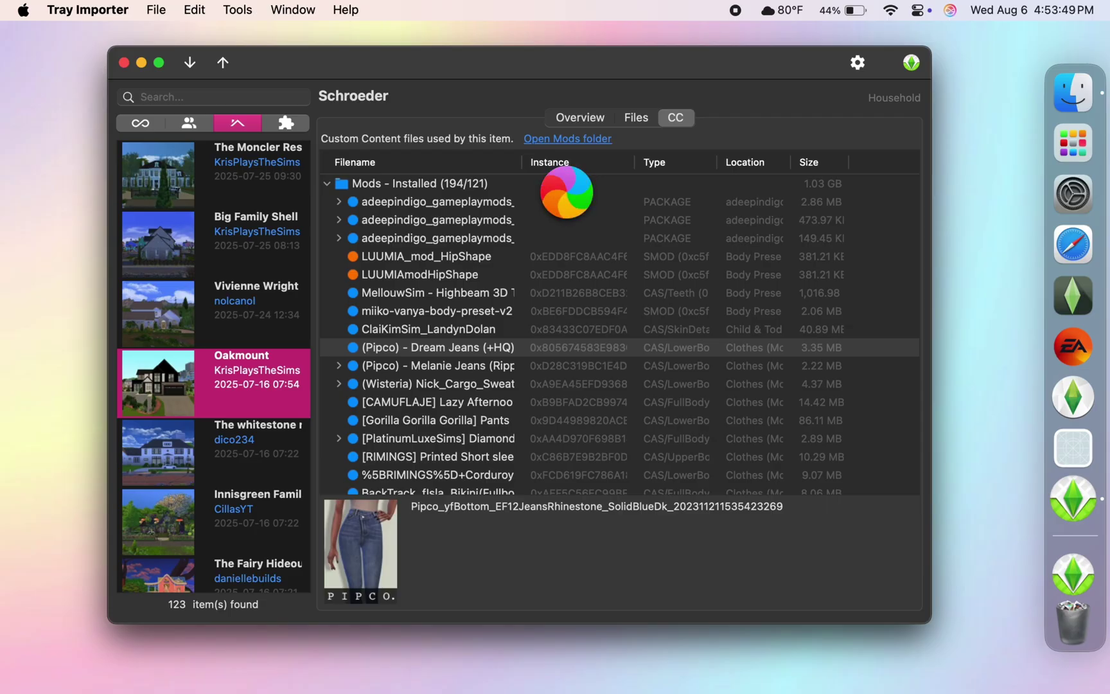
left_click(582, 119)
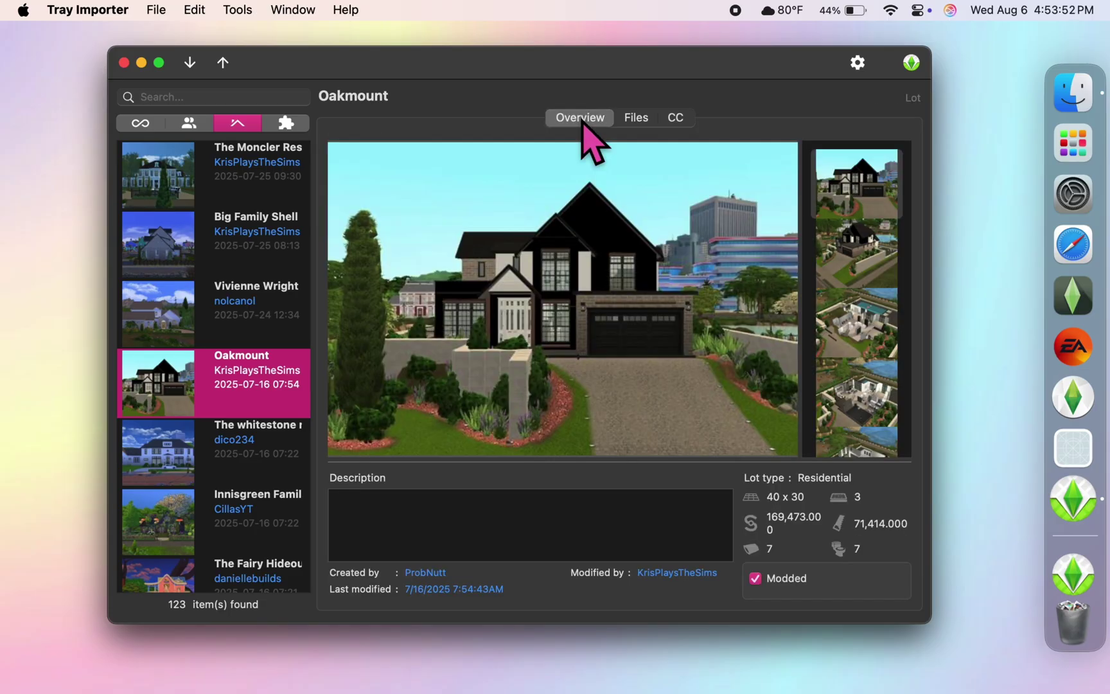
left_click(874, 256)
left_click(858, 344)
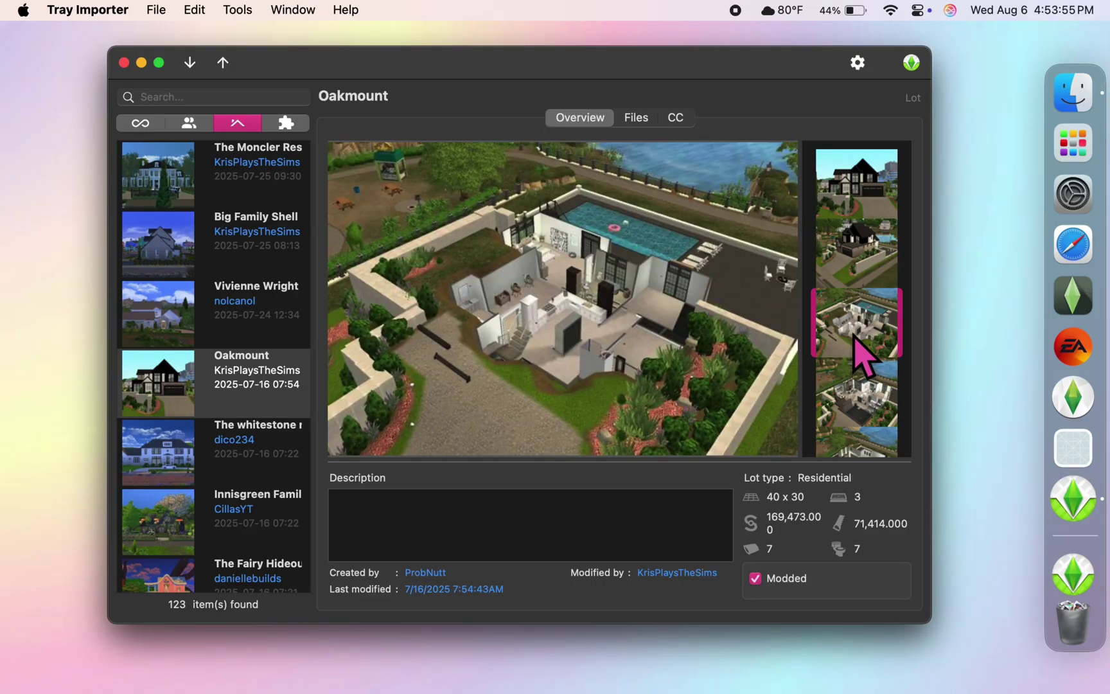
left_click(868, 401)
Review Oakmount's files and custom content lists, previewing the CWB Rattan Hamper (Functional) and CWB Freestanding Bathtub.
left_click(637, 120)
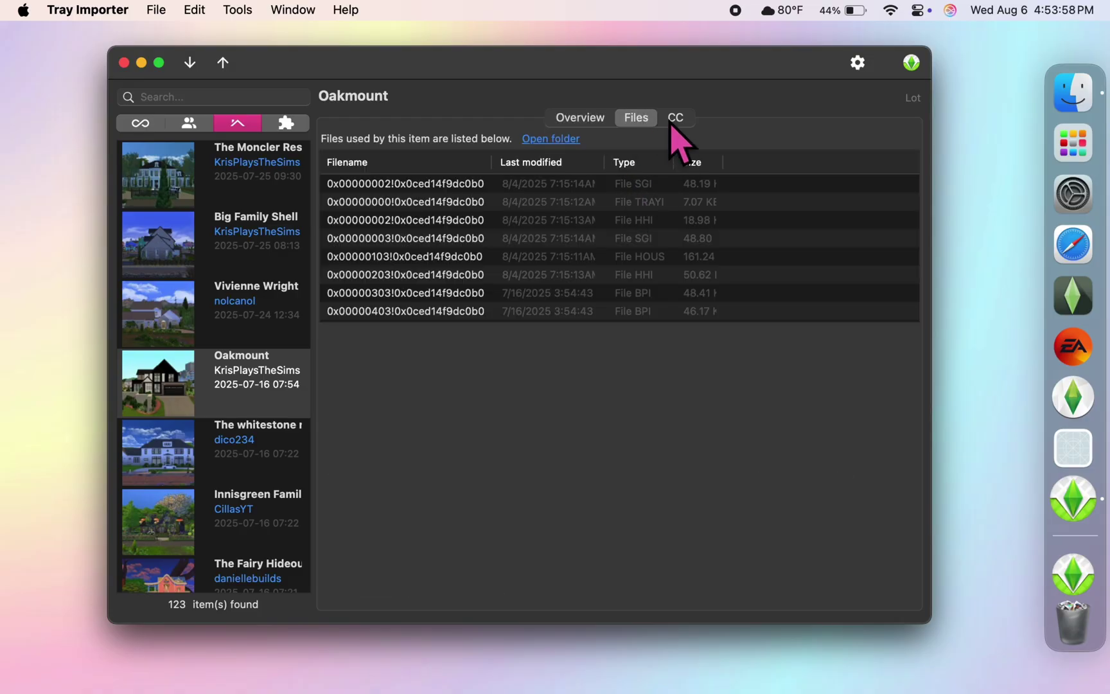
left_click(673, 119)
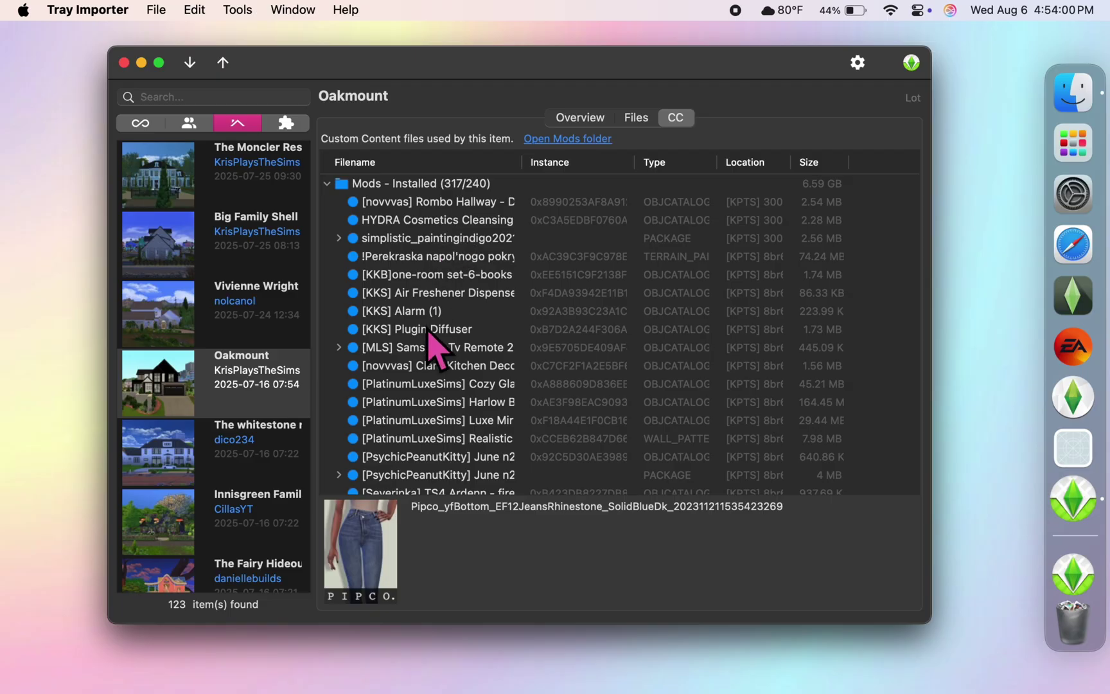
scroll(437, 347, "down", 20)
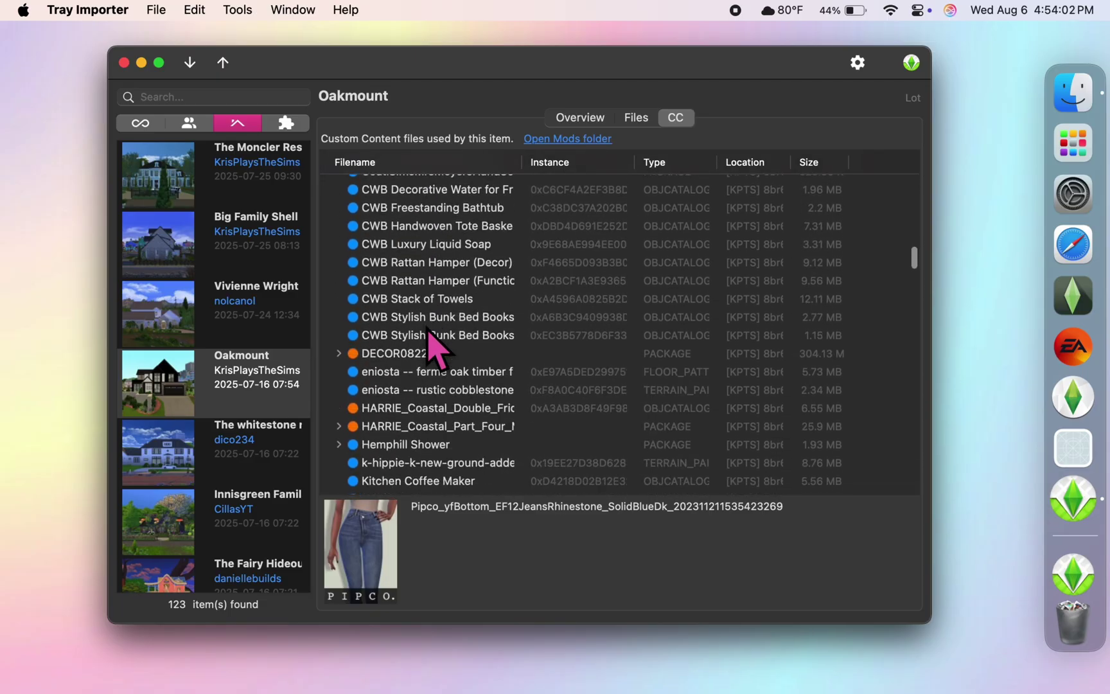
scroll(436, 347, "down", 5)
scroll(438, 348, "up", 6)
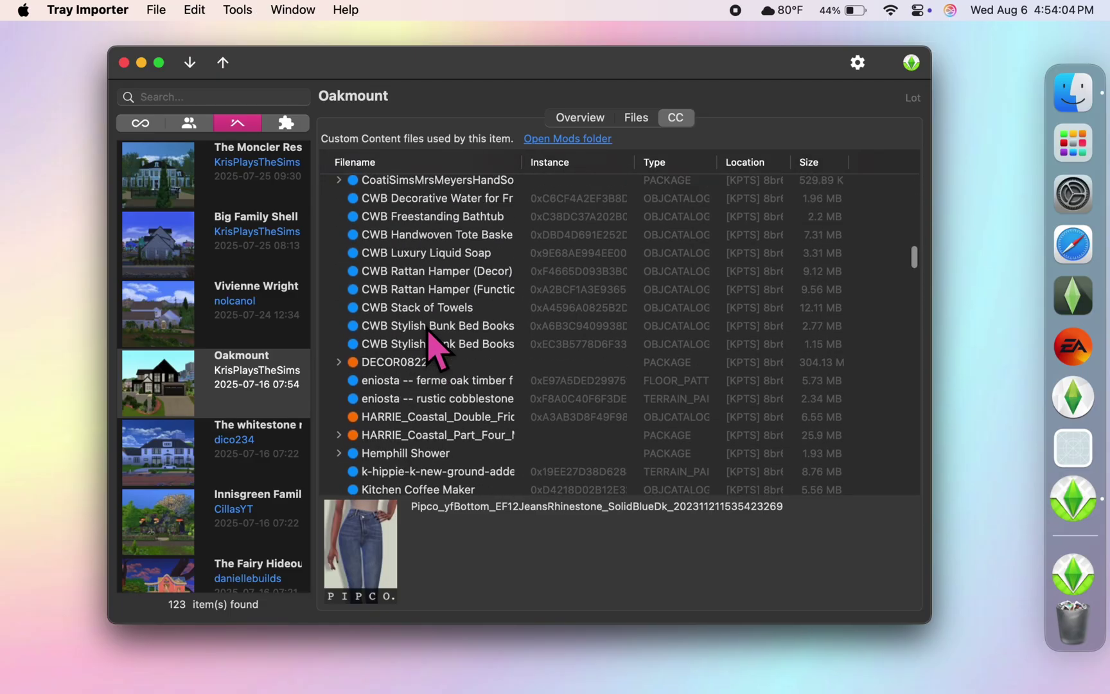
scroll(437, 350, "down", 1)
left_click(430, 290)
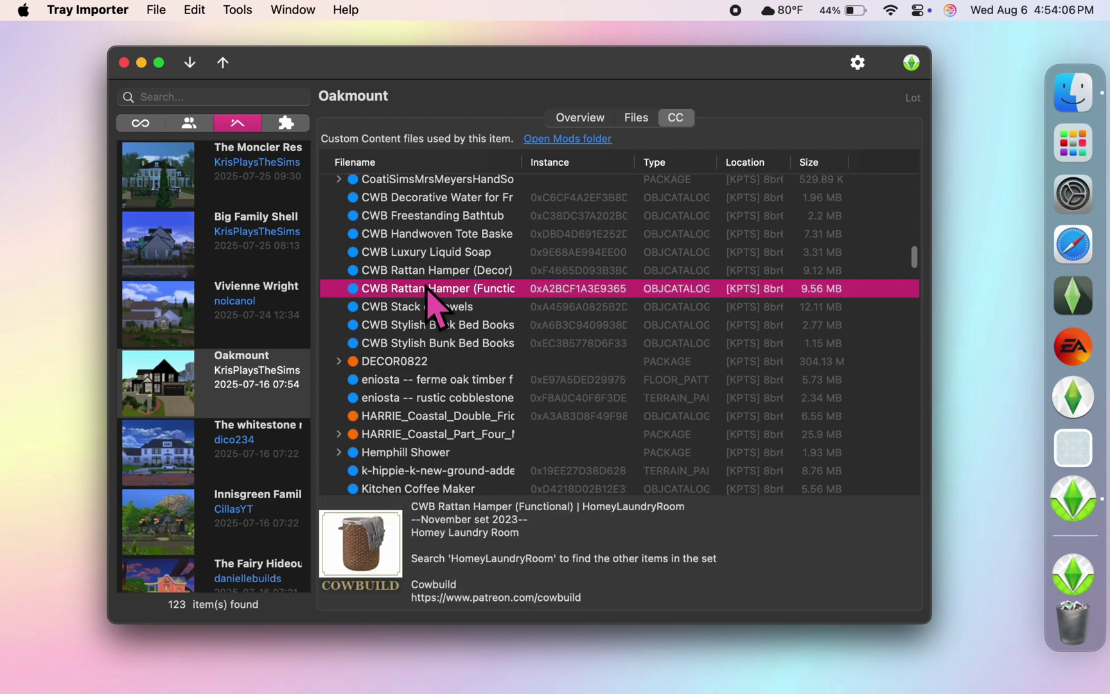
left_click(418, 218)
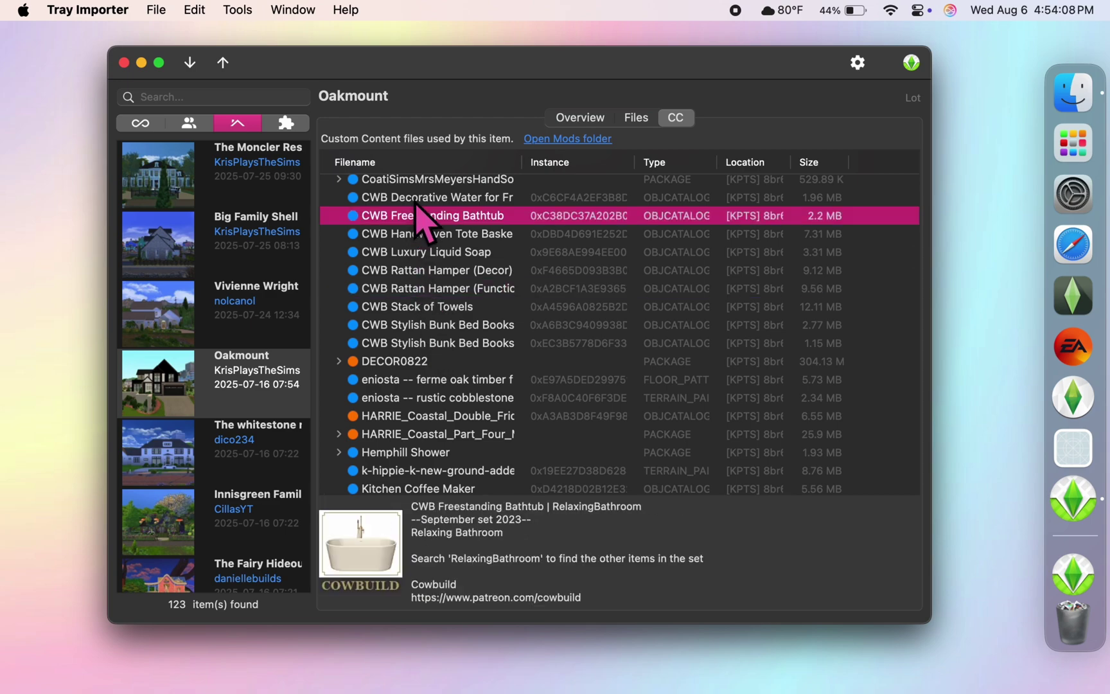
Reveal the package files of the CWB Decorative Water and the HARRIE Coastal double refrigerator in Finder, closing each Finder window.
double_click(417, 199)
scroll(398, 257, "up", 2)
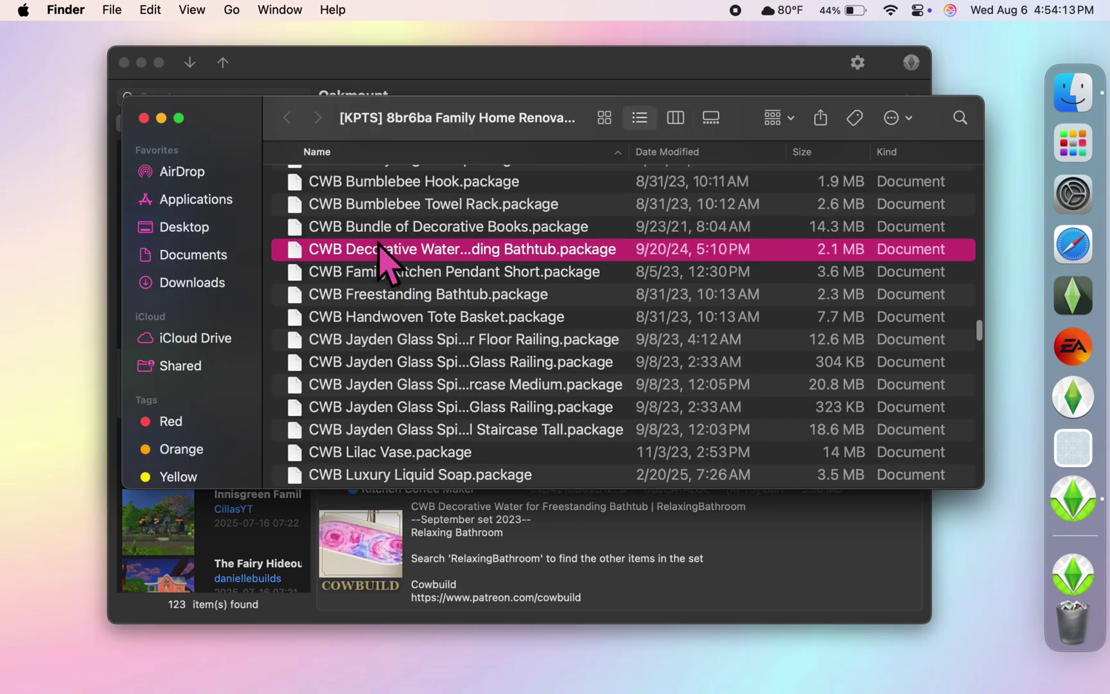
left_click(143, 118)
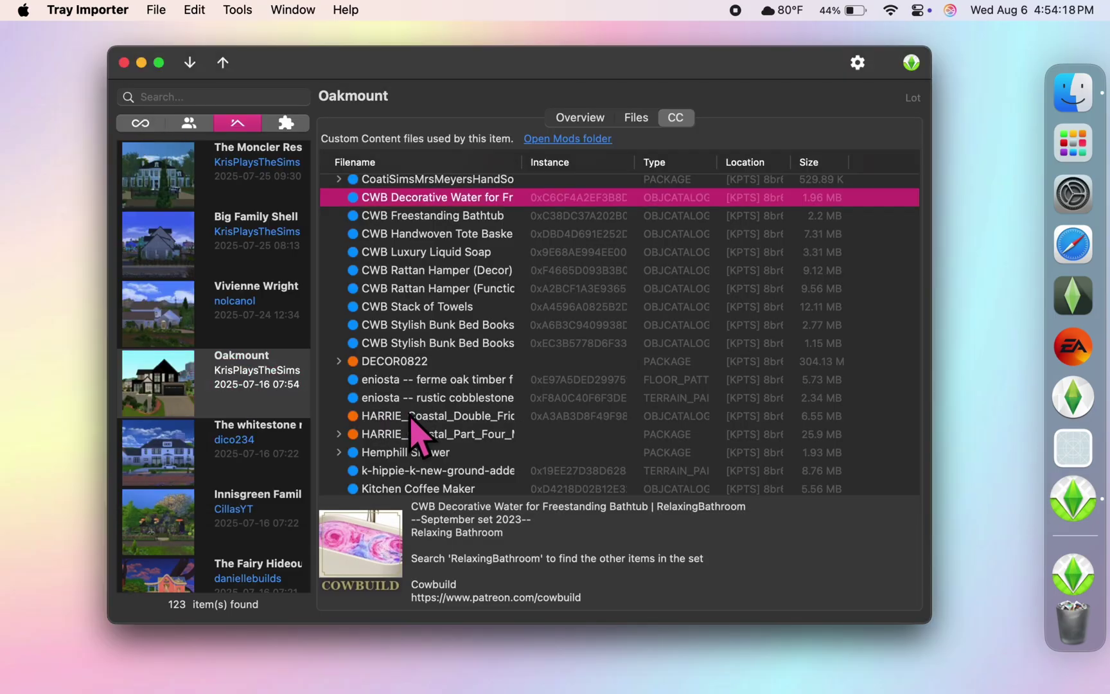
double_click(411, 417)
left_click(144, 118)
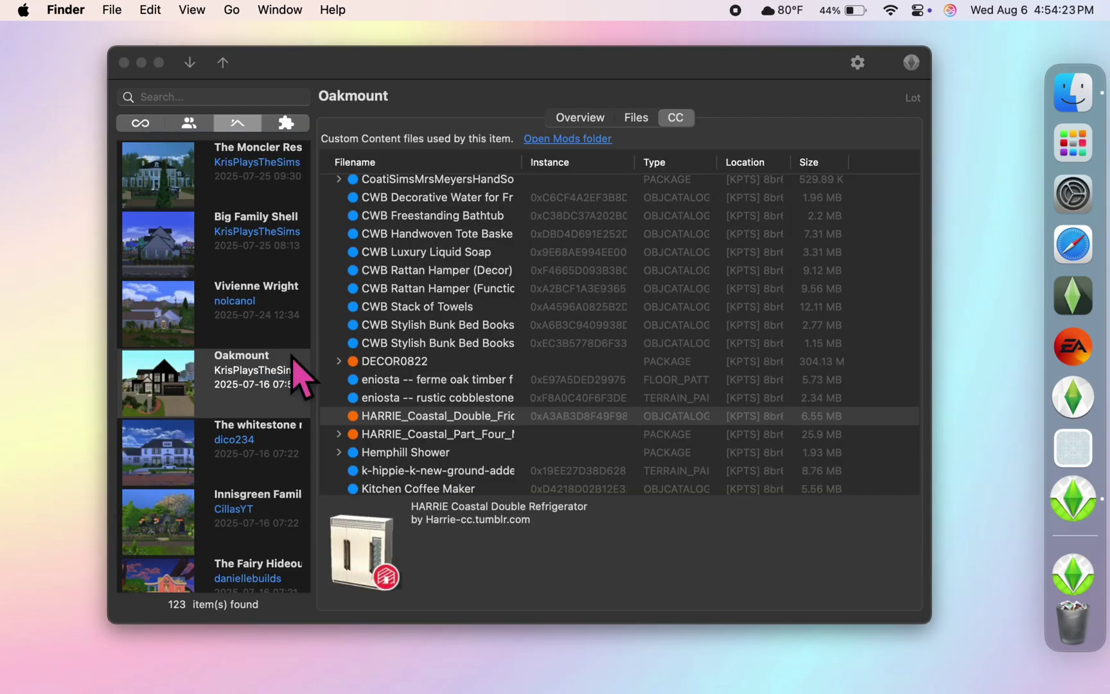
Reveal files from Oakmount's file list in the Tray folder in Finder, closing each Finder window.
left_click(636, 119)
double_click(429, 242)
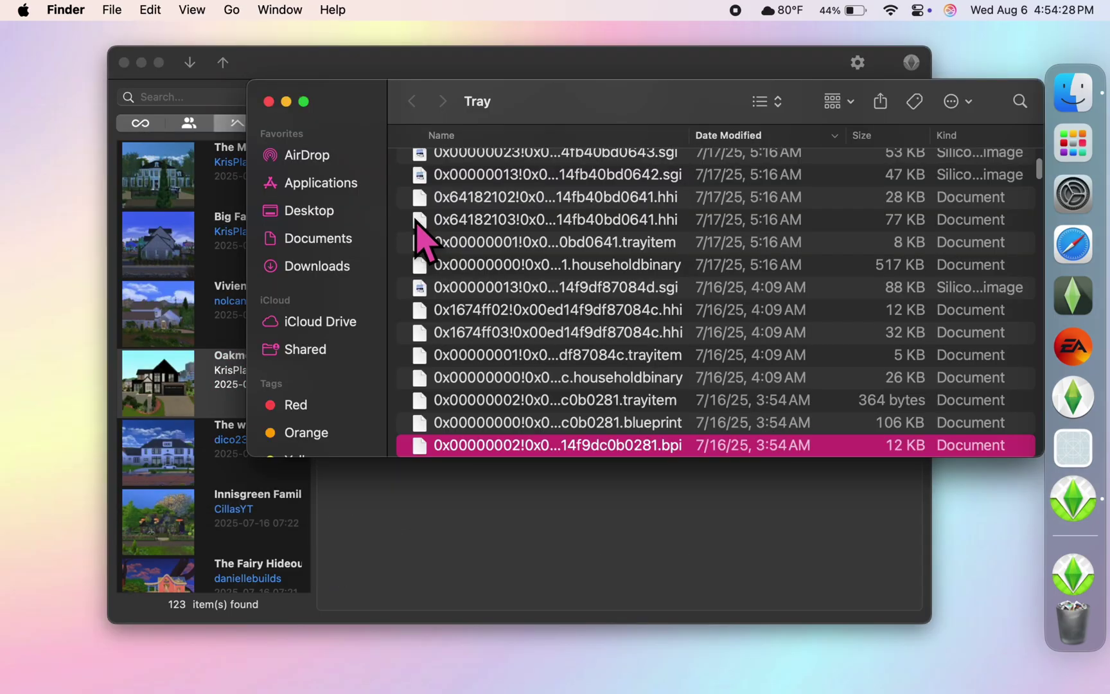
left_click(268, 102)
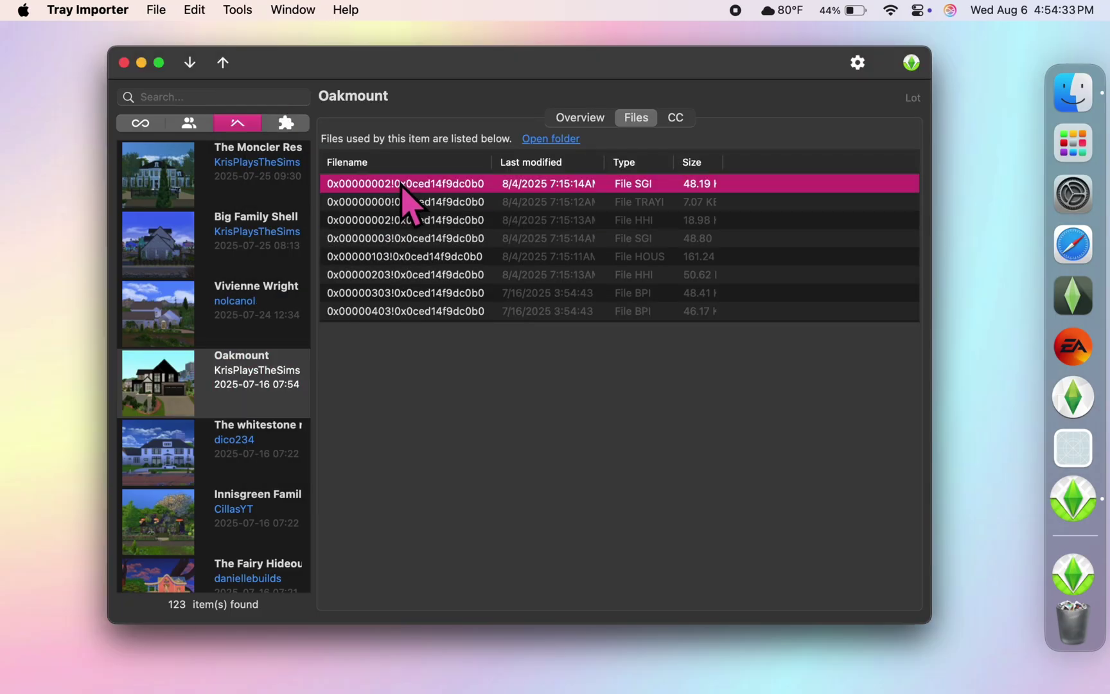
double_click(403, 185)
left_click(267, 100)
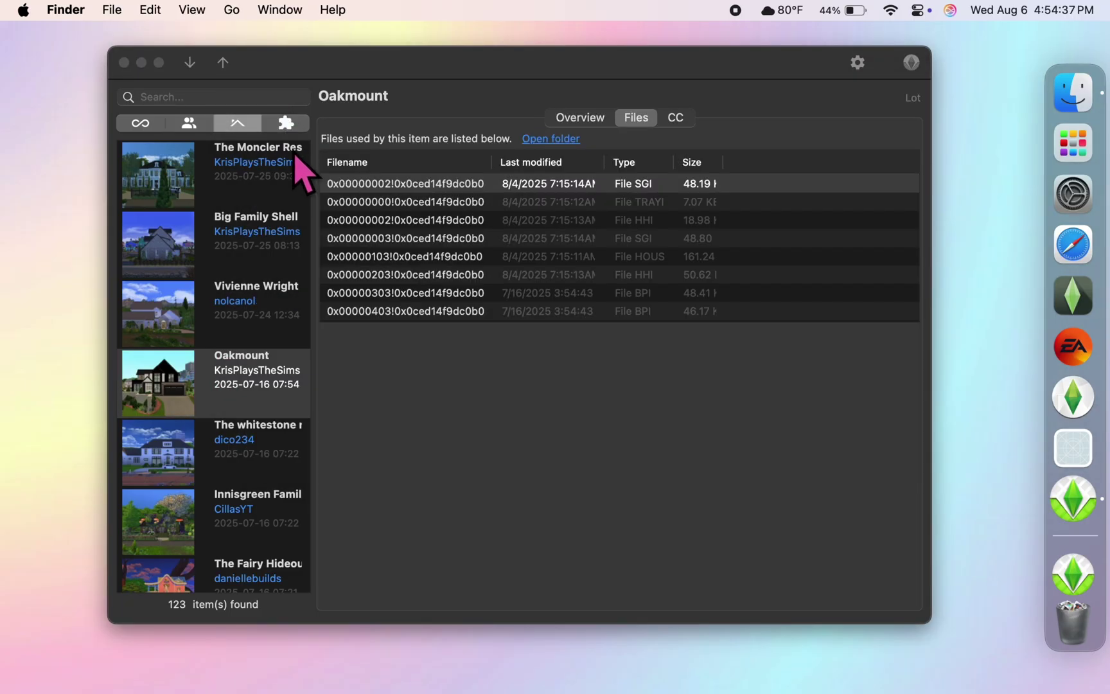
Close the Tray Importer window and move TrayImporterEtoApp.Mac from Downloads to Applications, authorizing with the account password, then close Finder.
left_click(124, 63)
left_click(1057, 586)
left_click(929, 595)
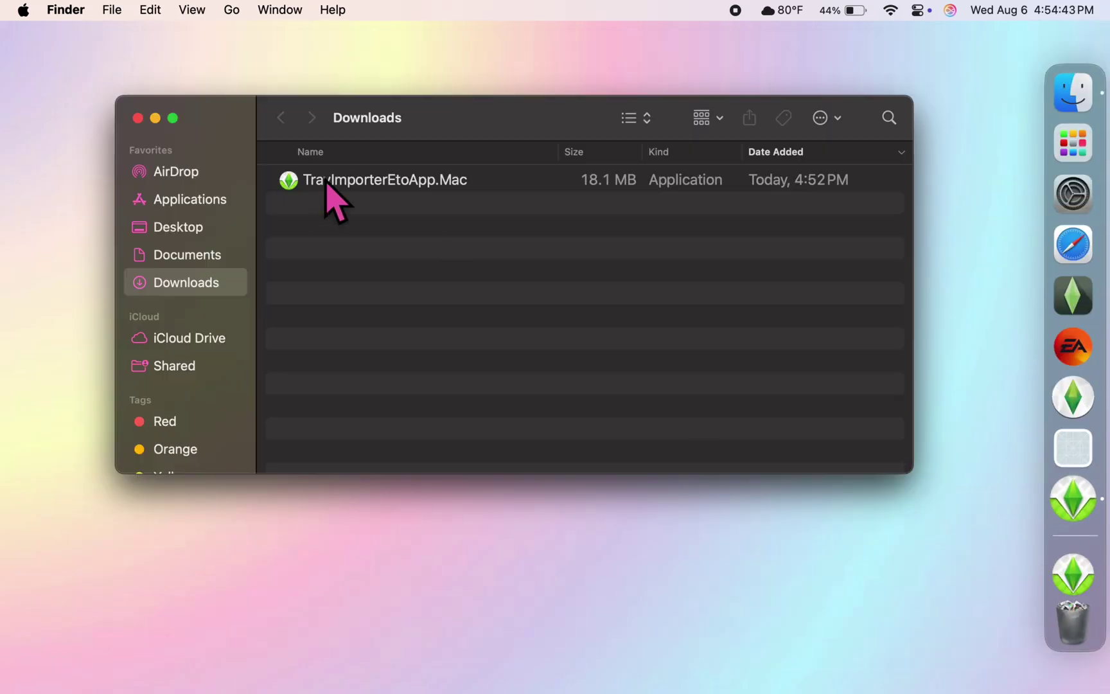
left_click_drag(325, 182, 192, 204)
type("****")
key("Return")
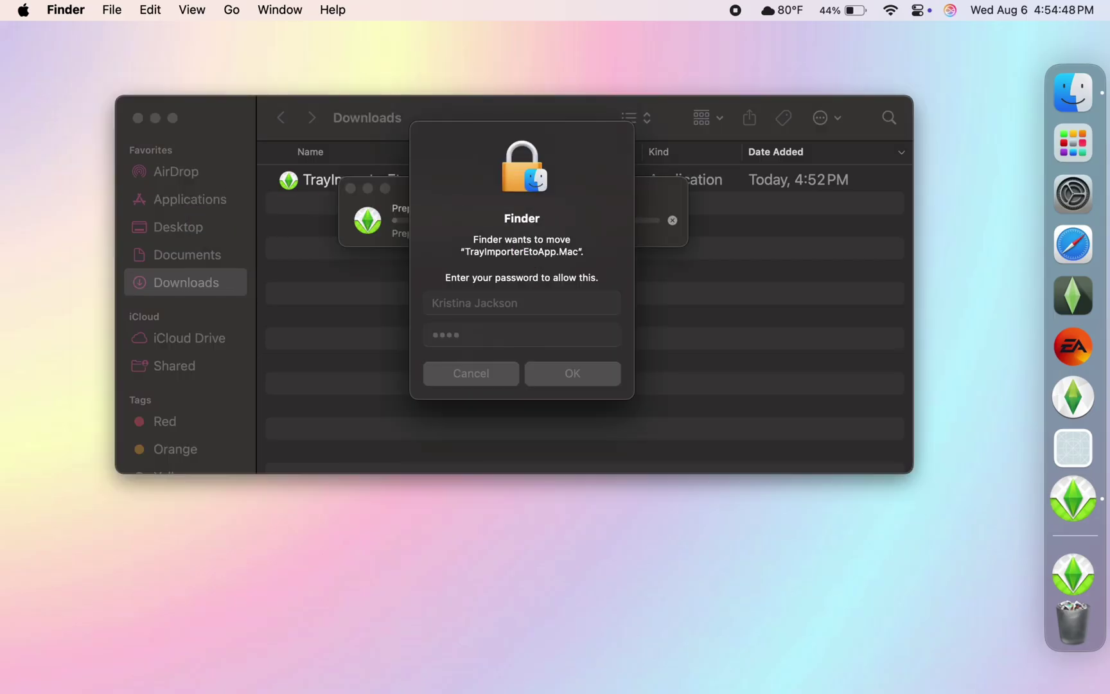
left_click(138, 118)
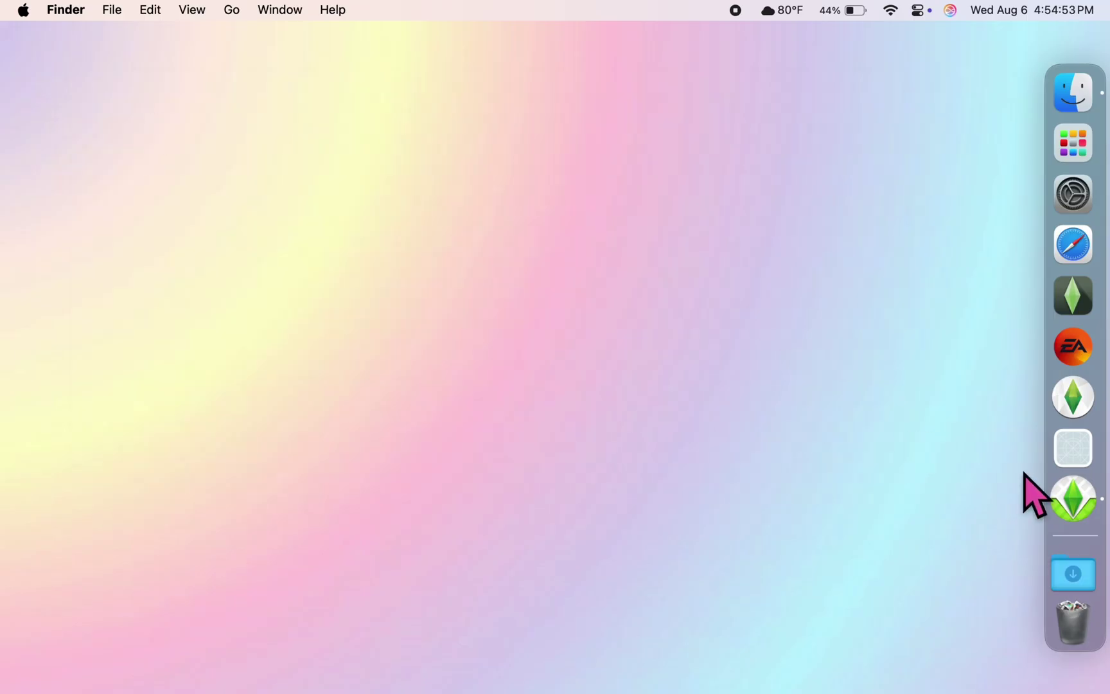
Keep the Tray Importer app in the Dock.
right_click(1070, 501)
left_click(1002, 491)
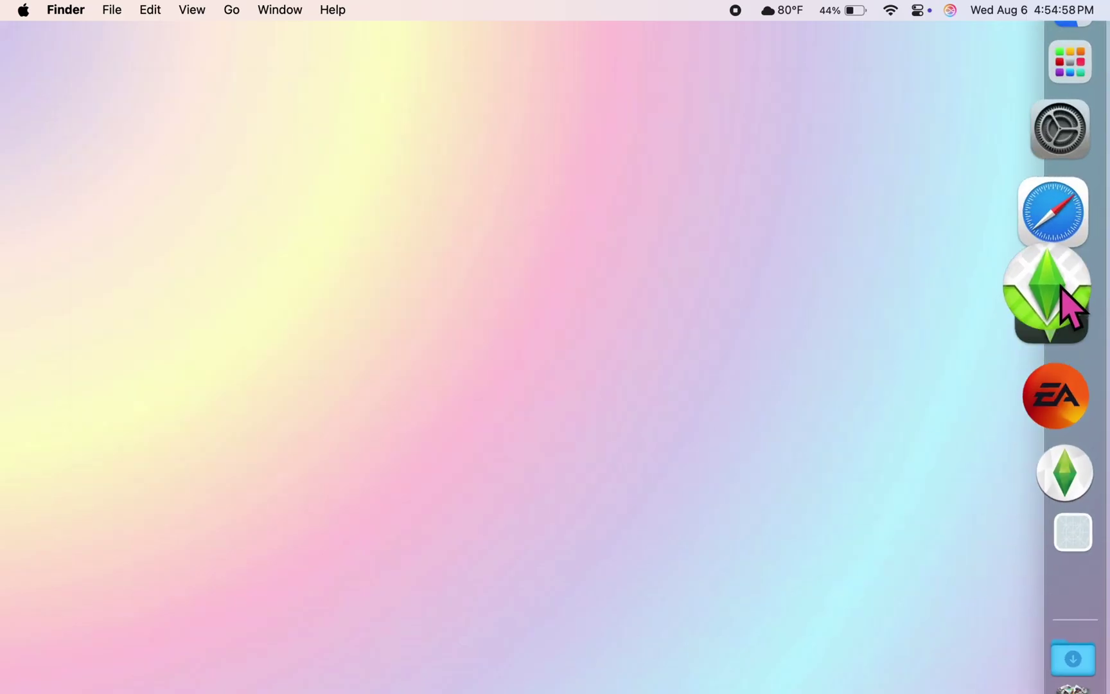